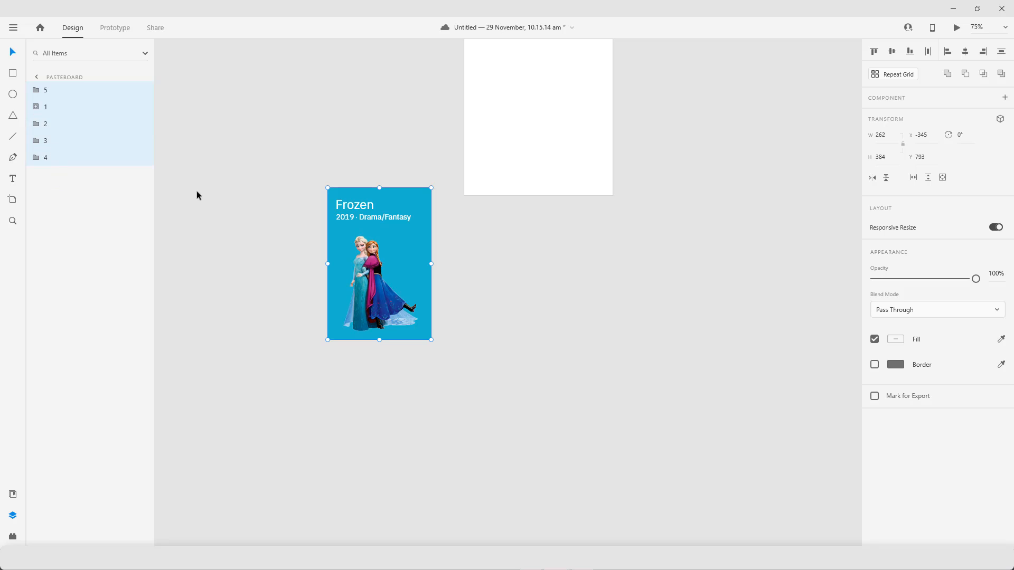
Move layer 5 below layer 4 so the pasteboard cards are stacked in order from 1 to 5
left_click(197, 194)
left_click(340, 211)
left_click_drag(60, 93, 63, 169)
left_click(204, 204)
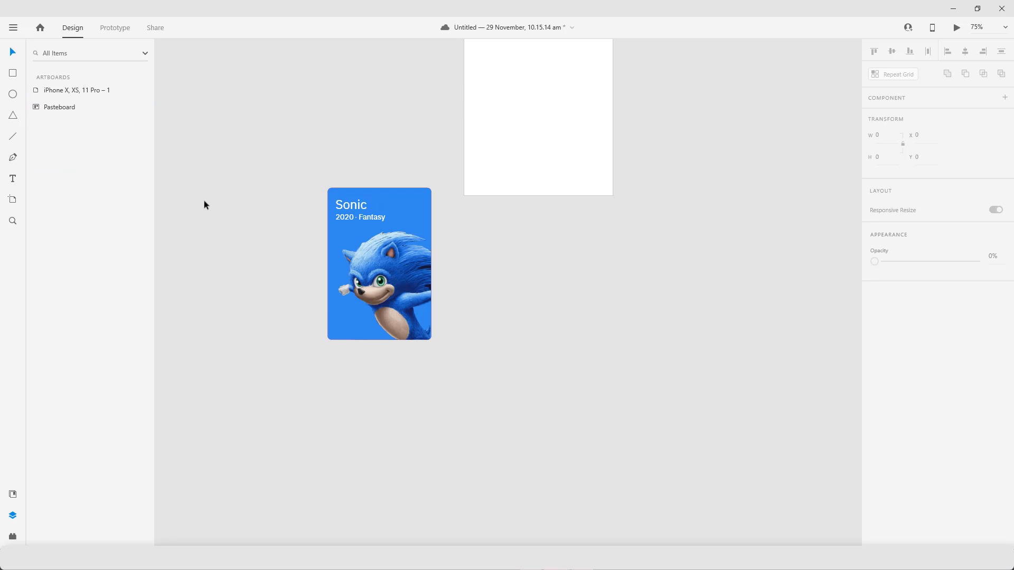
Fan out the card stack by shifting cards 1 to 4 left in cumulative 10 px offsets, with card 1 at X -385
left_click(359, 258)
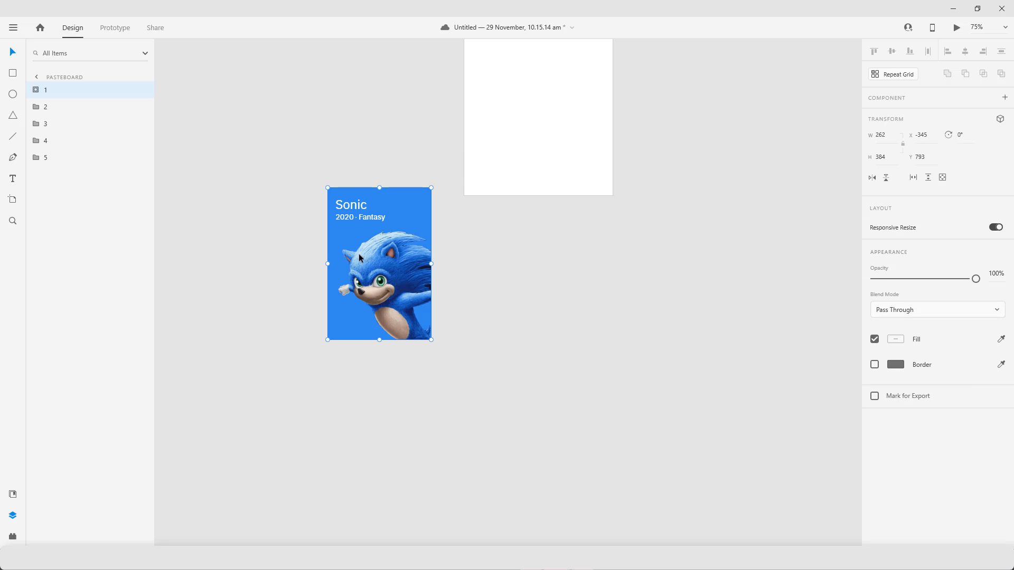
key("shift+Left")
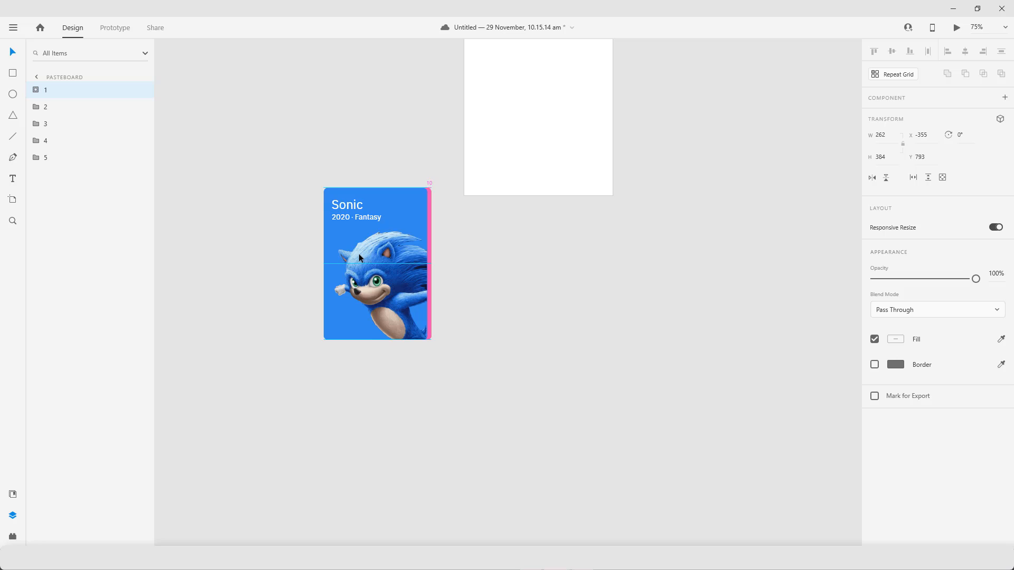
left_click(66, 108, "shift")
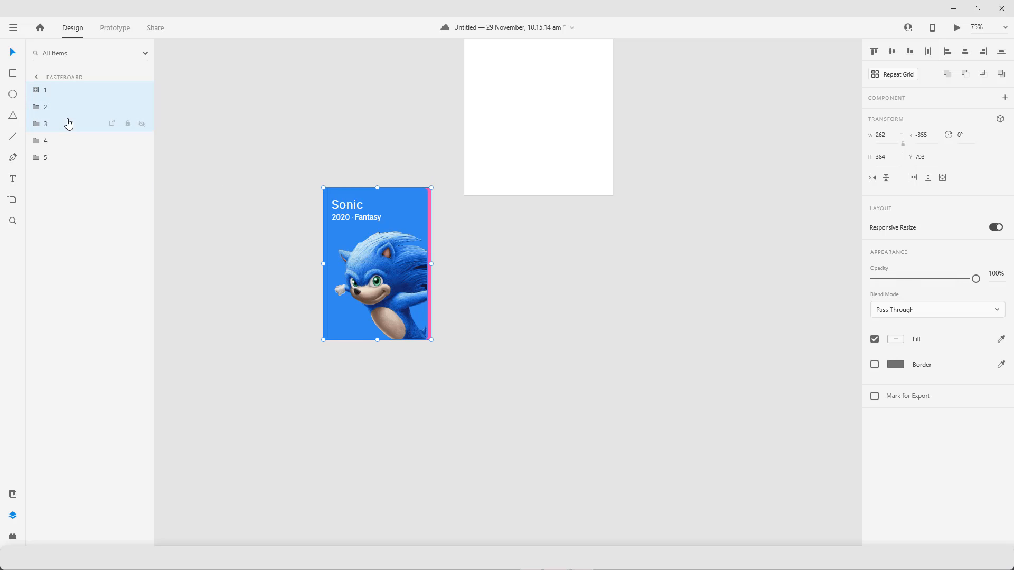
key("shift+Left")
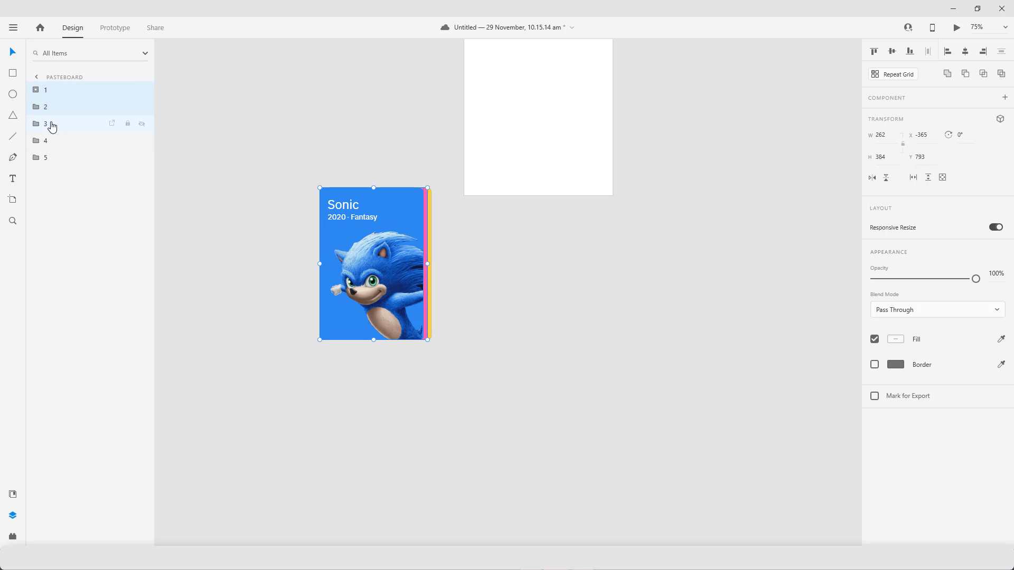
left_click(51, 124, "shift")
key("shift+Left")
left_click(54, 141, "shift")
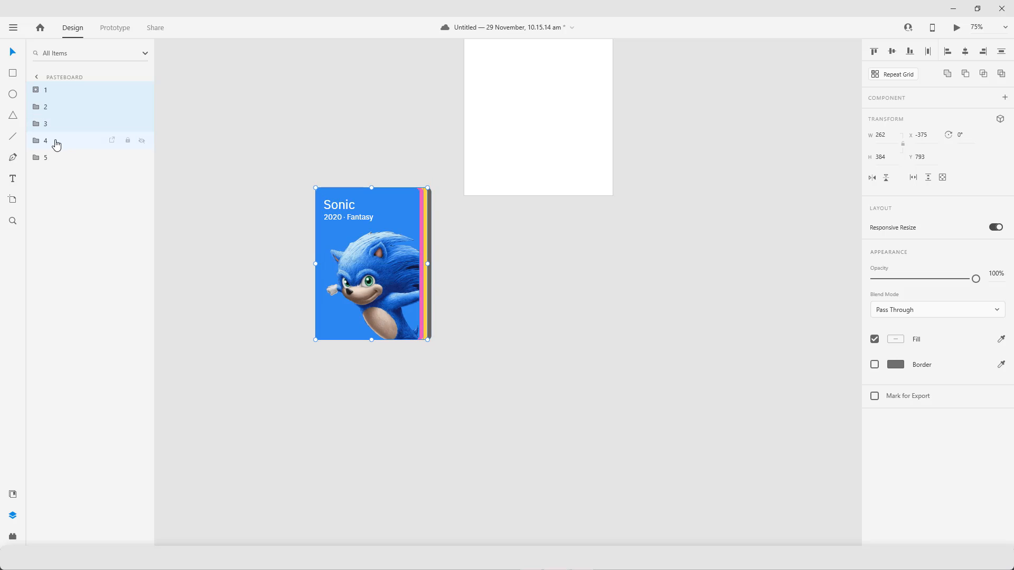
key("shift+Left")
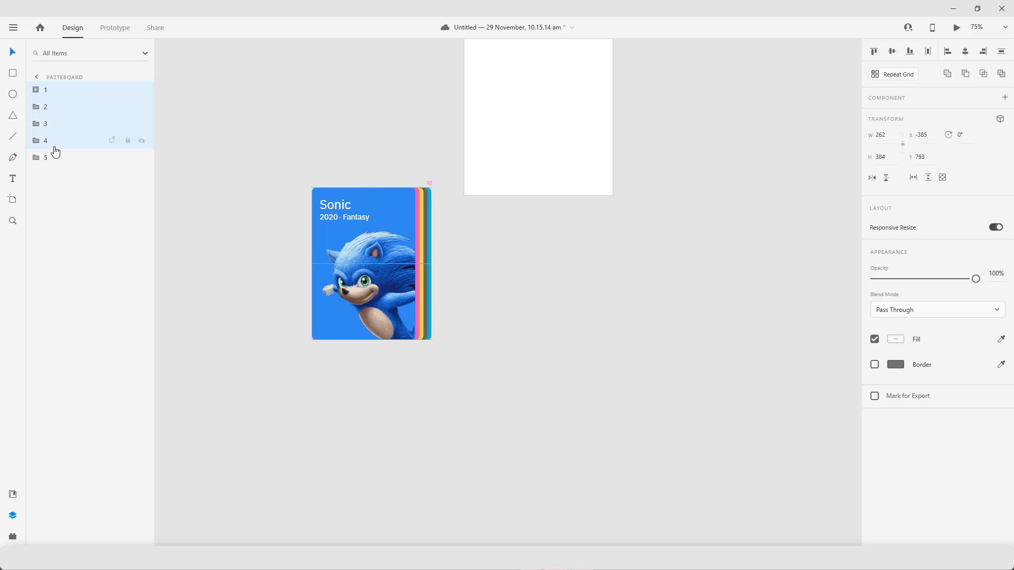
left_click(224, 251)
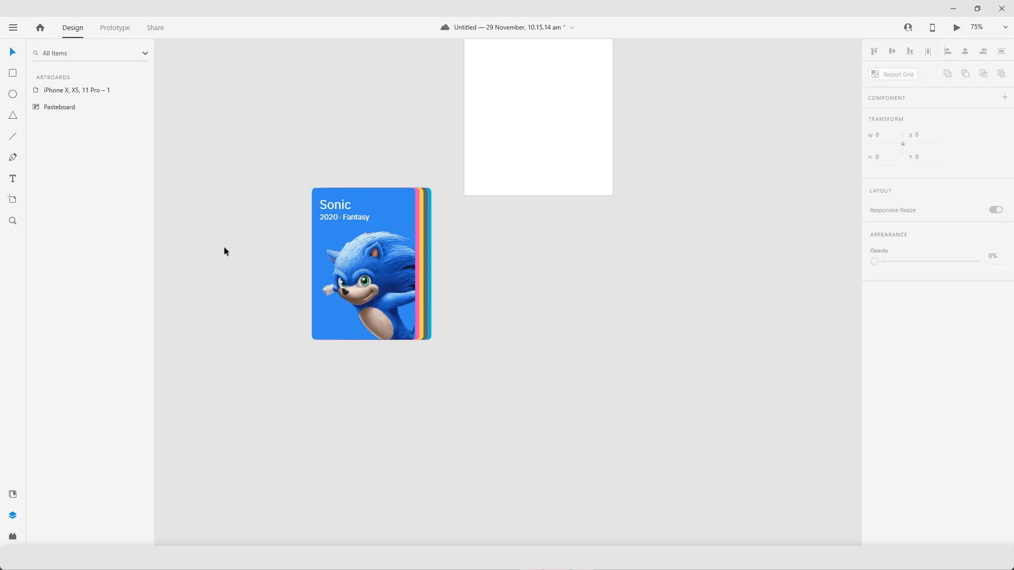
Group all five cards on the pasteboard and rename the group Movie
scroll(224, 248, "up", 3)
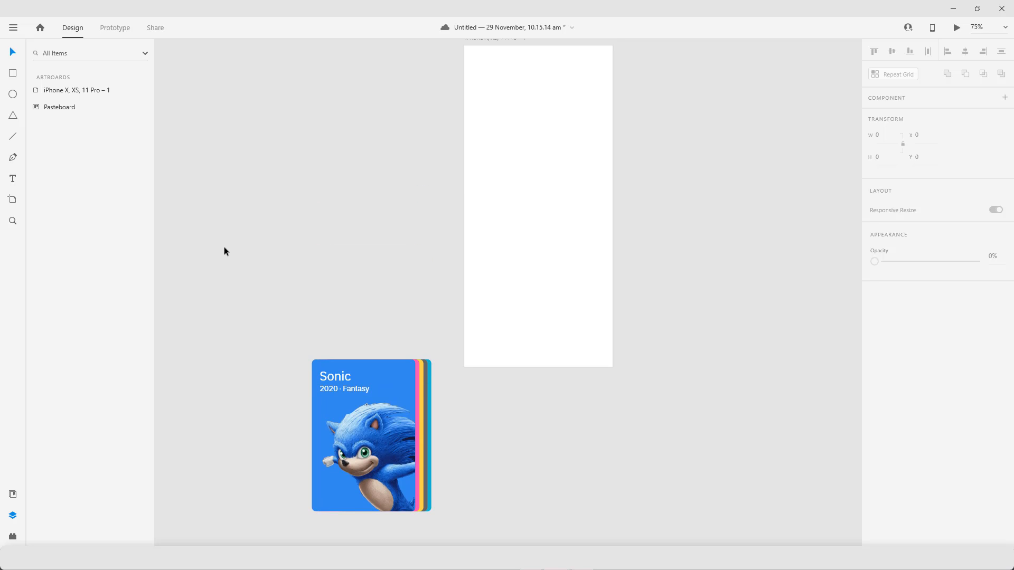
scroll(261, 299, "down", 1)
left_click_drag(274, 252, 456, 497)
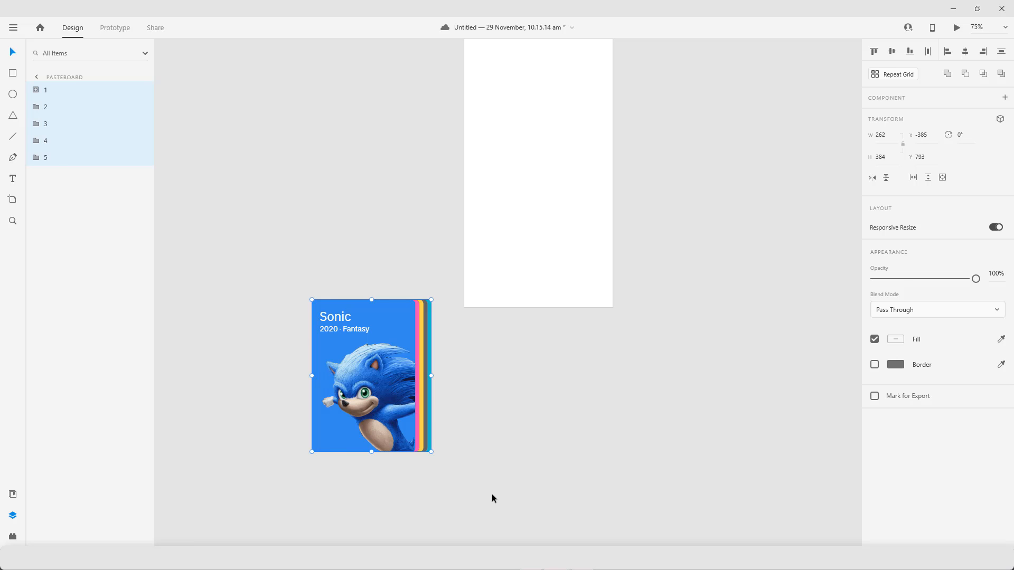
key("ctrl+g")
double_click(66, 94)
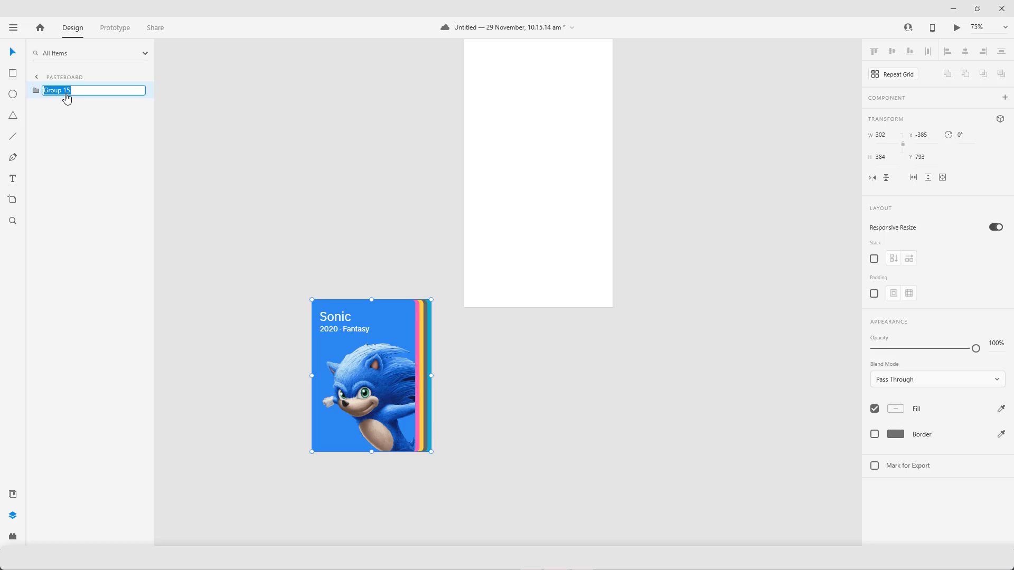
type("G")
type("Movie")
key("Return")
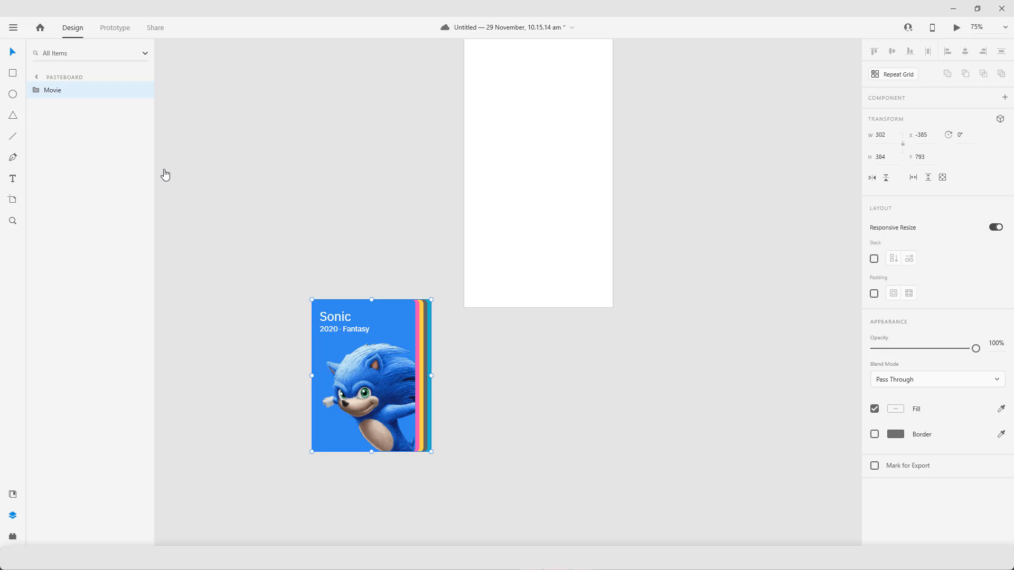
Move the Movie group onto the iPhone artboard and centre it horizontally
left_click_drag(344, 365, 524, 124)
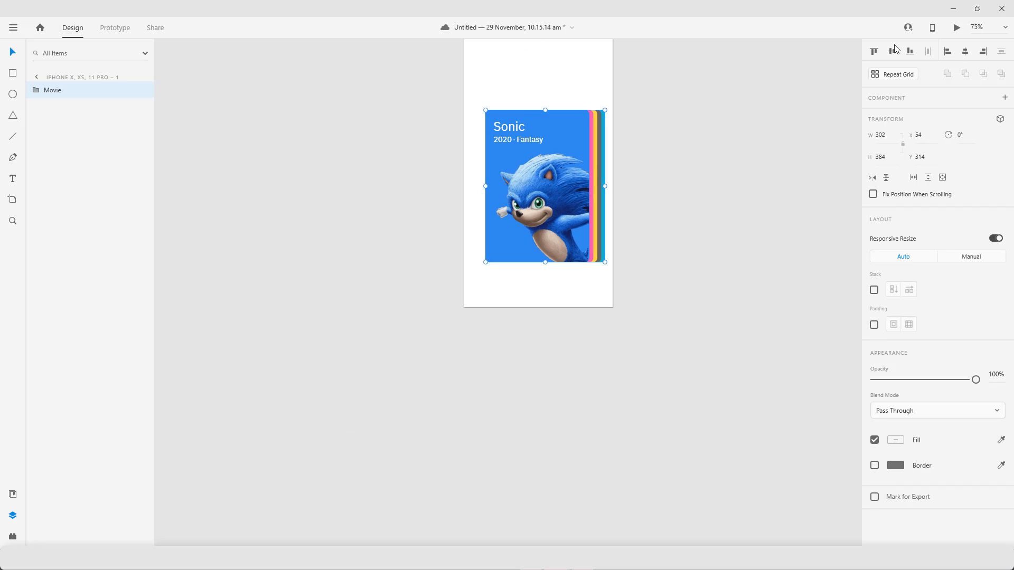
scroll(788, 156, "up", 3)
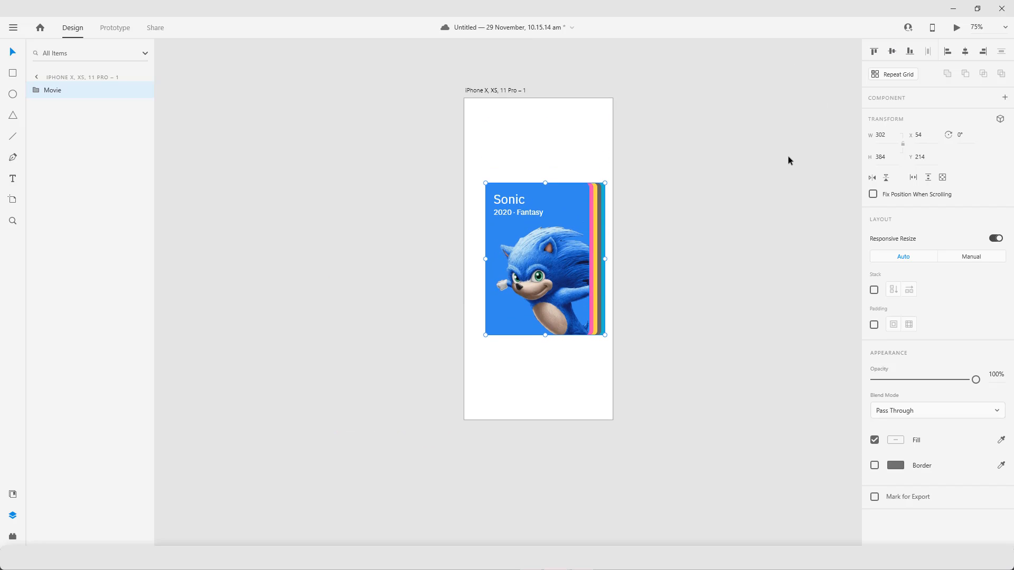
left_click(965, 51)
scroll(778, 144, "up", 2)
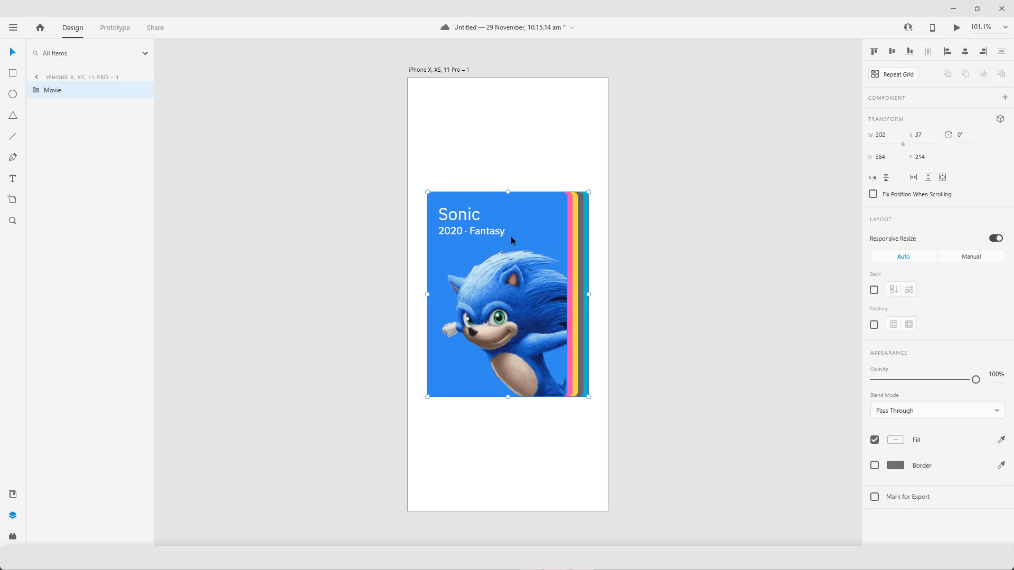
Shift the Movie group down 80 px to Y 294 on the artboard
key("shift+Down")
key("shift+Down")
key("shift+Down")
key("shift+Down")
key("shift+Down")
key("shift+Down")
key("shift+Down")
key("shift+Down")
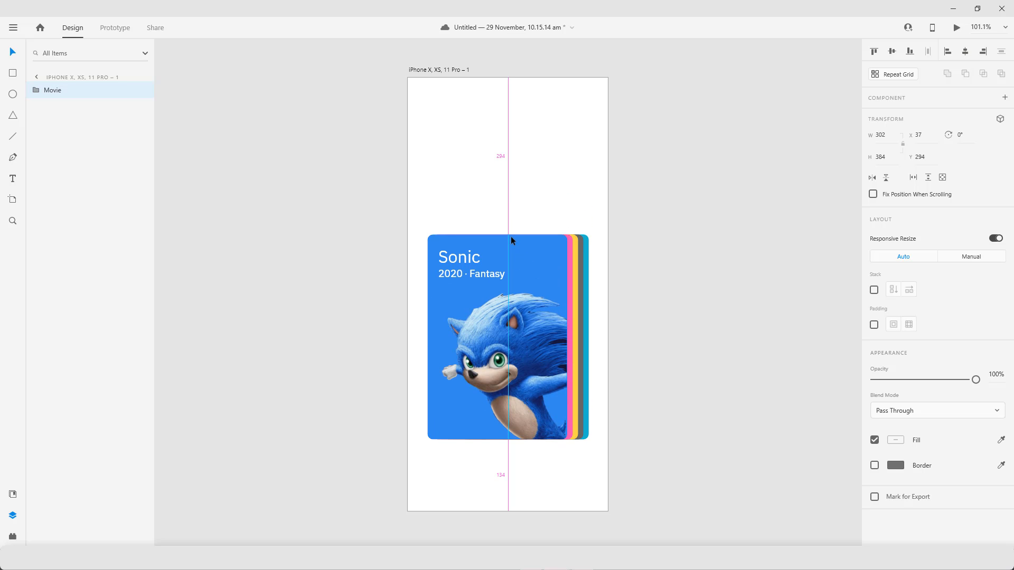
Add a two-line text reading "My More" and "Showtime" on the pasteboard beside the artboard
left_click(323, 218)
left_click(322, 213)
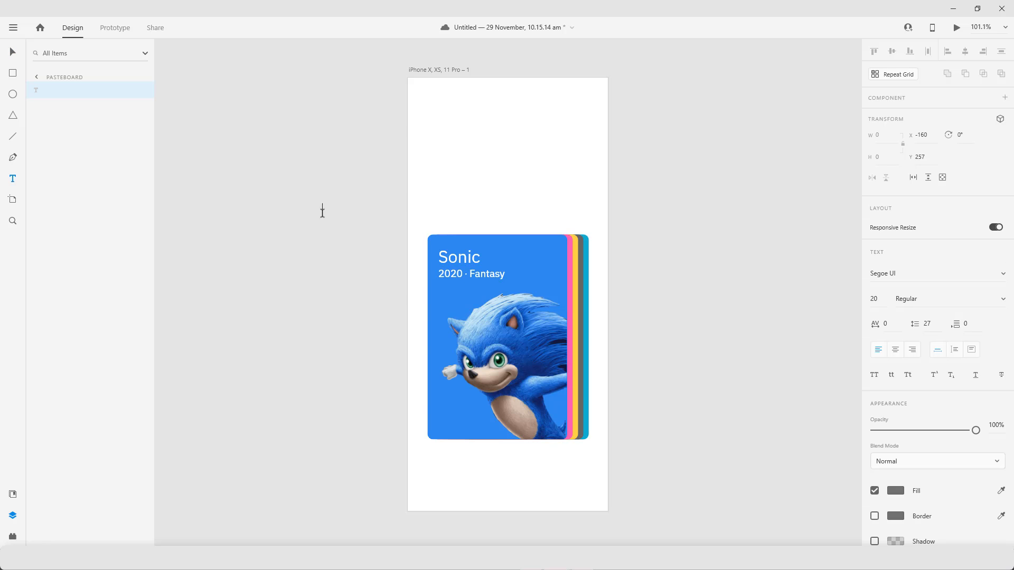
type("My More")
key("Return")
type("Showtime")
key("Escape")
Set the heading text's font to IBM Plex Mono
left_click(914, 274)
type("IBM Plex Mono")
key("Tab")
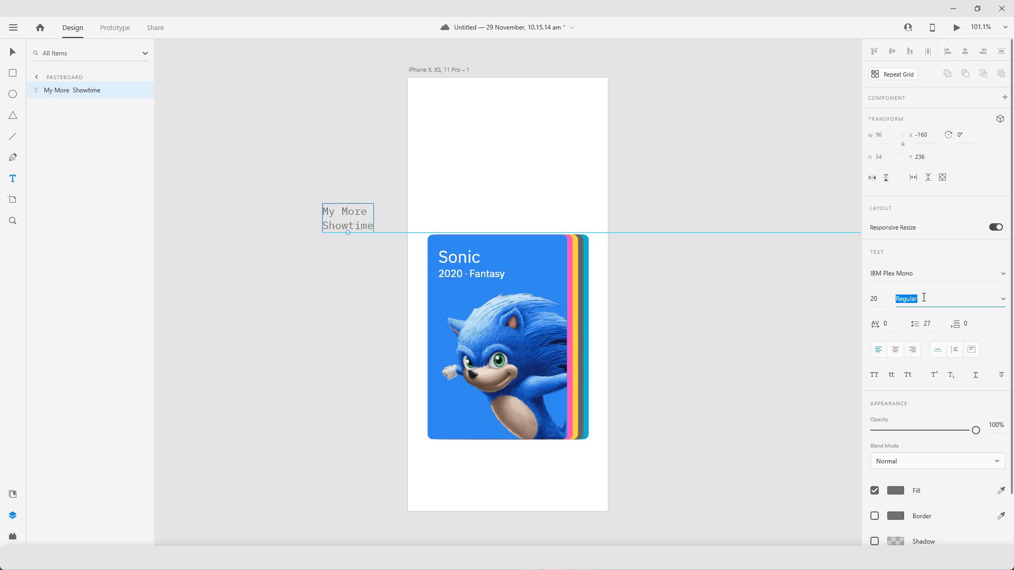
left_click(920, 270)
key("BackSpace")
key("BackSpace")
key("BackSpace")
key("BackSpace")
key("Return")
Set the "My More Showtime" text to the Poppins font in Bold weight
left_click(899, 275)
type("Poppins")
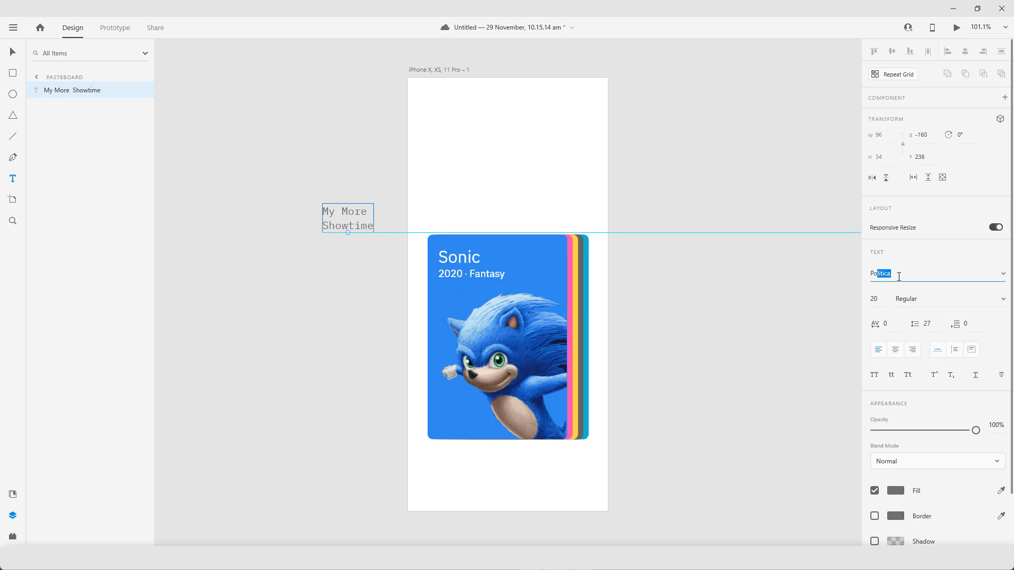
key("Return")
left_click(893, 296)
type("Bold")
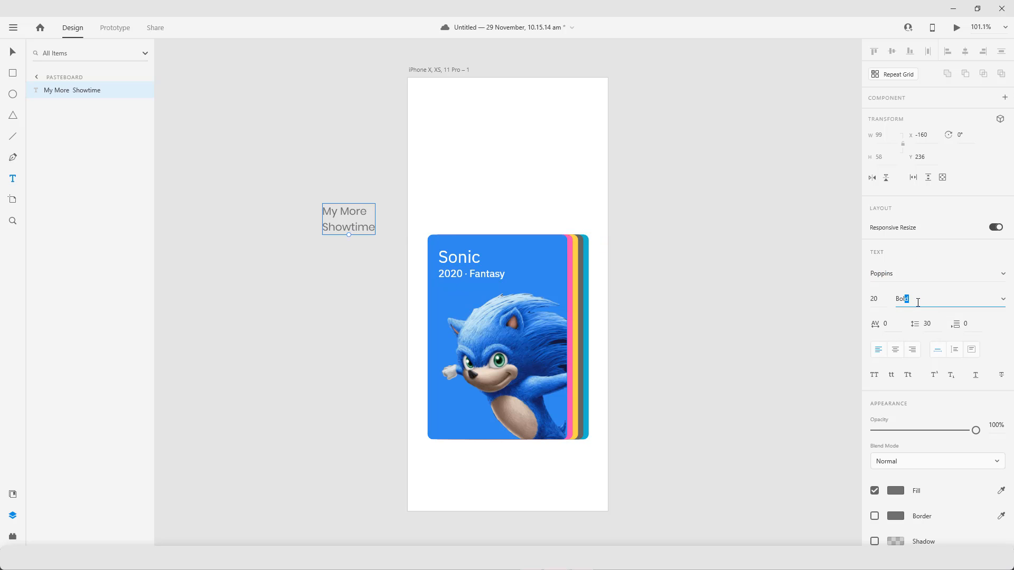
key("Return")
Set the heading's font size to 40 and its line spacing to 50
left_click(876, 299)
type("40")
key("Return")
left_click(928, 356)
type("50")
key("Return")
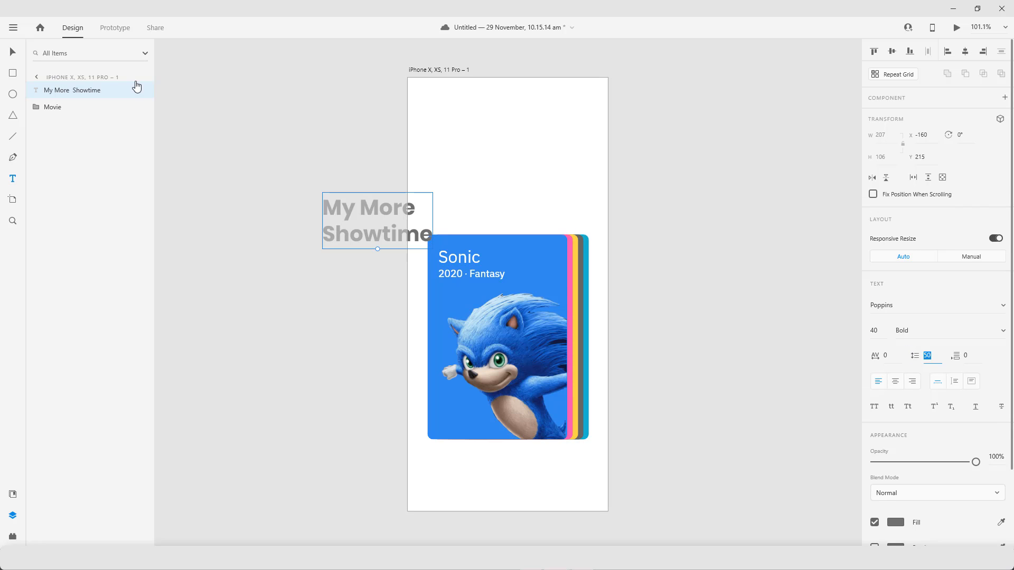
Place the heading above the cards at X 18, Y 127, and move the Movie group up to Y 254
left_click(13, 52)
left_click_drag(335, 206, 429, 159)
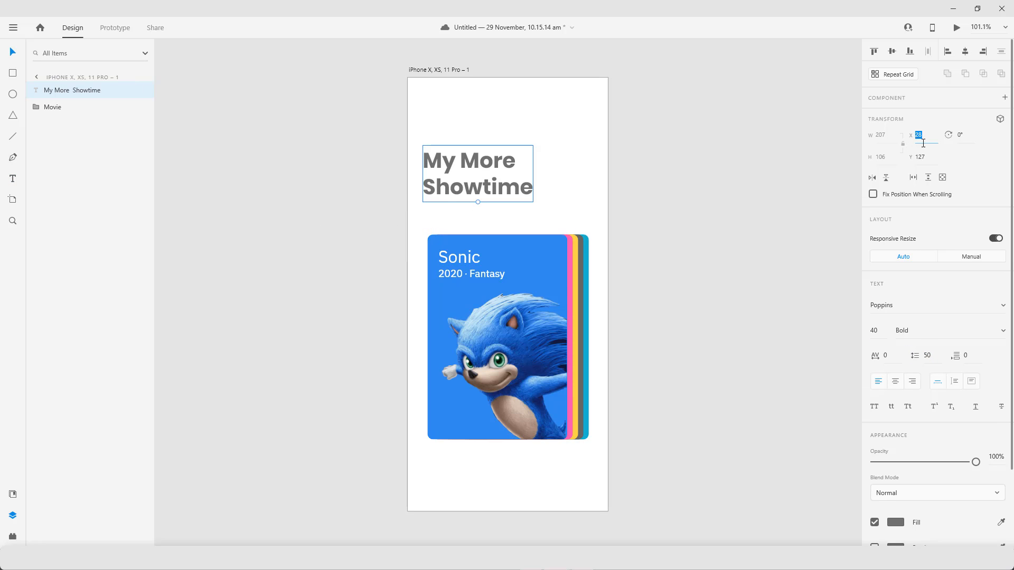
left_click(518, 359)
left_click_drag(518, 359, 517, 337)
Change the heading's fill colour to blue, #342DF8
left_click(497, 161)
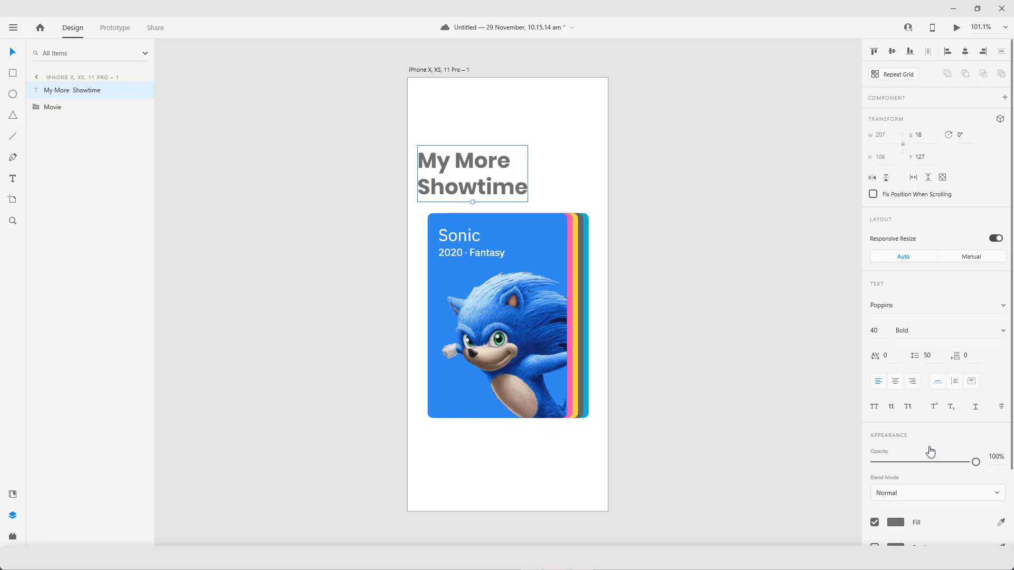
scroll(904, 441, "down", 2)
left_click(896, 430)
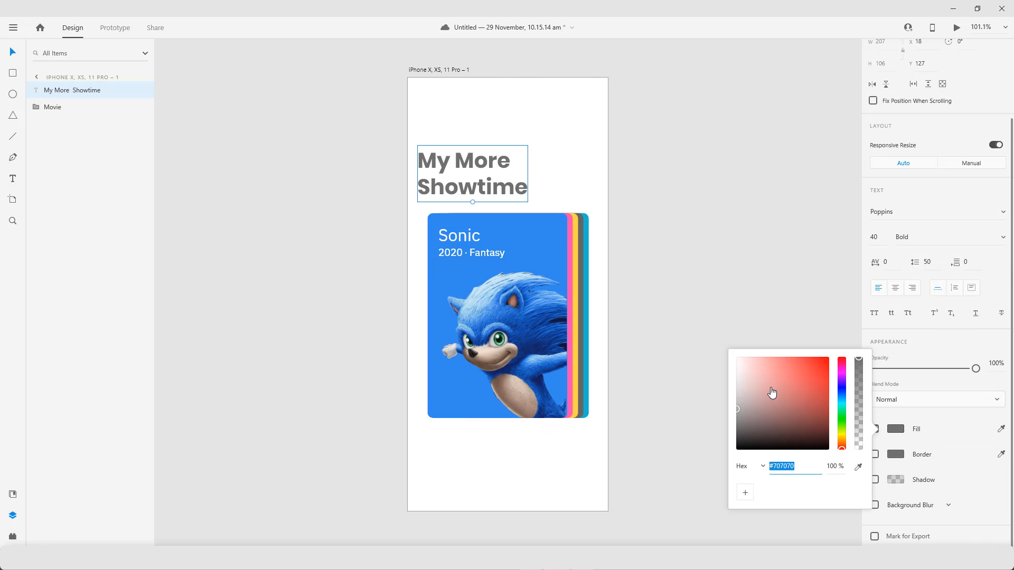
left_click(842, 376)
mouse_move(843, 378)
left_mouse_down()
mouse_move(822, 376)
mouse_move(813, 362)
mouse_move(843, 393)
left_mouse_up()
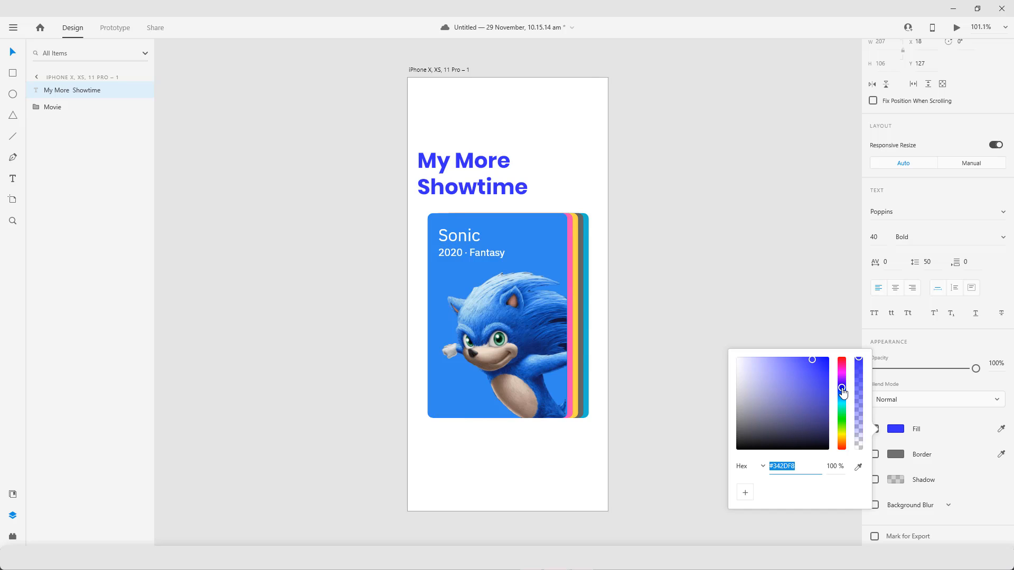
left_click(806, 315)
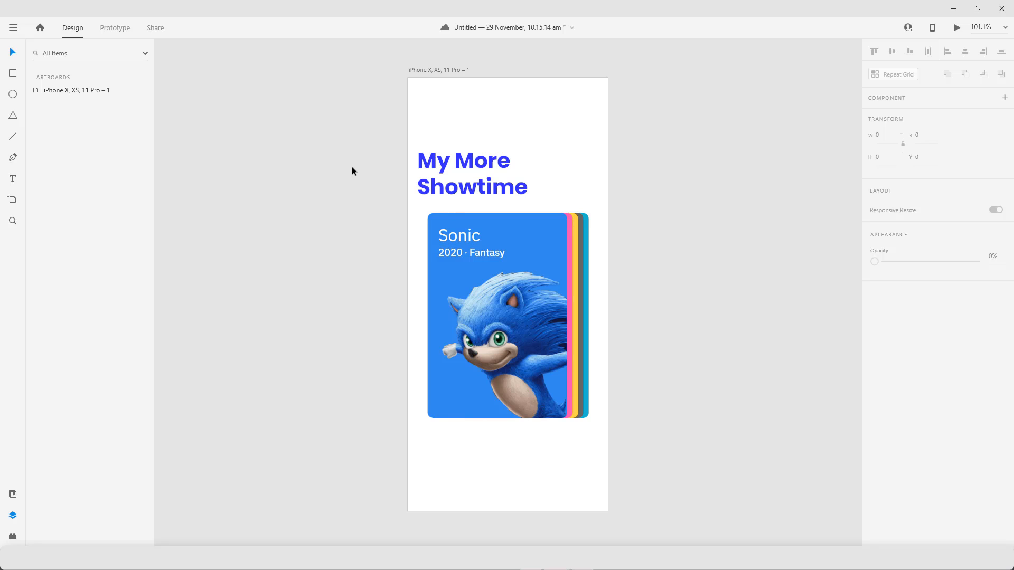
Duplicate the iPhone X, XS, 11 Pro – 1 artboard with its heading and card stack
left_click(429, 69)
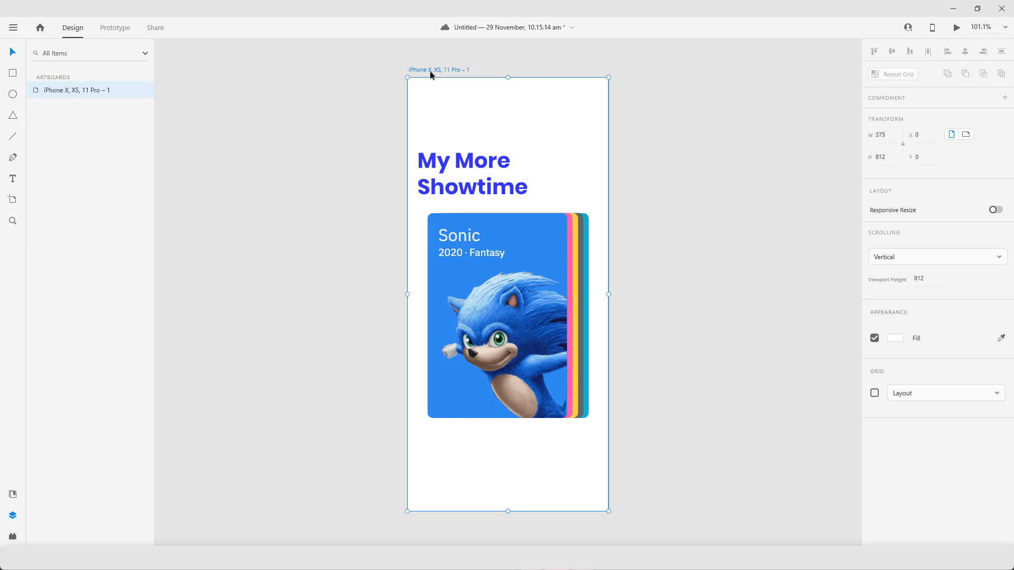
key("ctrl+d")
scroll(621, 237, "right", 3)
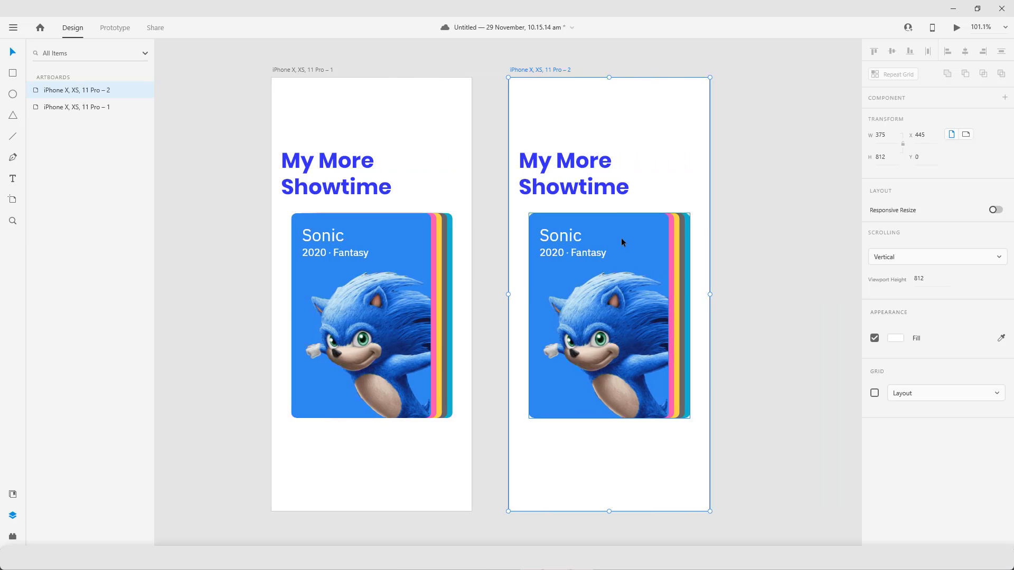
left_click(494, 168)
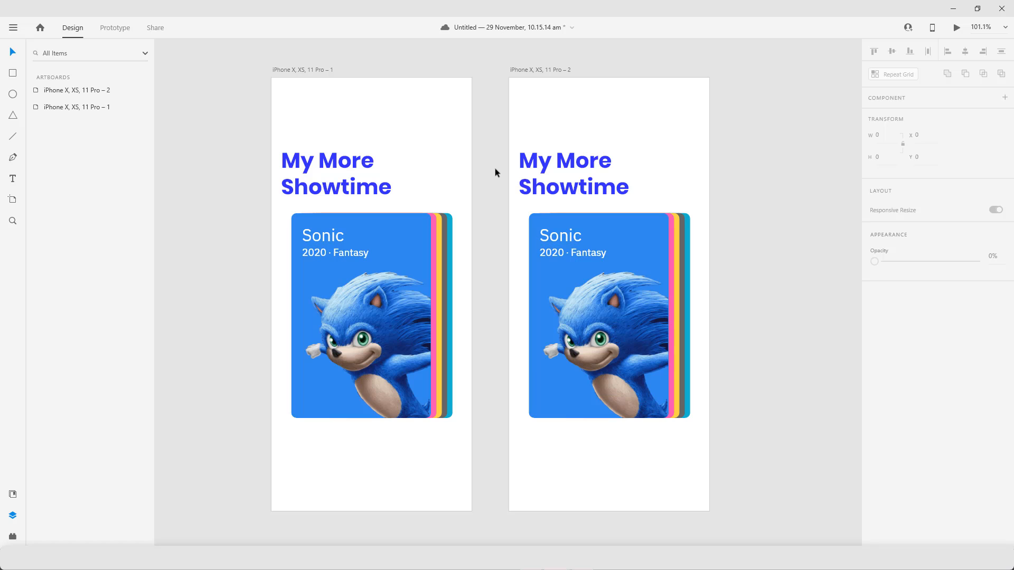
Enable 3D transforms for the Movie group on the second artboard and set its Y rotation to -30°
left_click(596, 288)
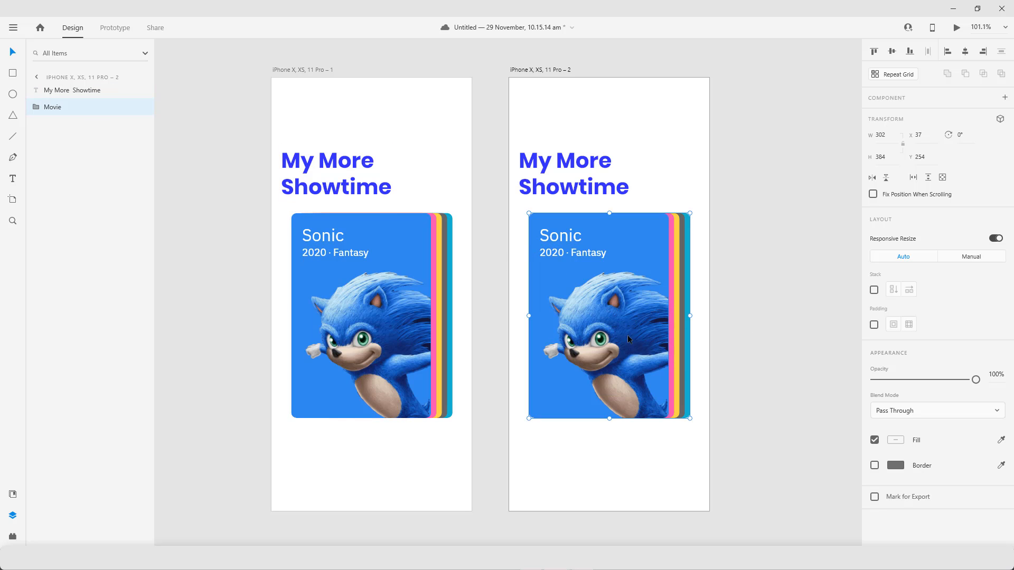
left_click(1001, 120)
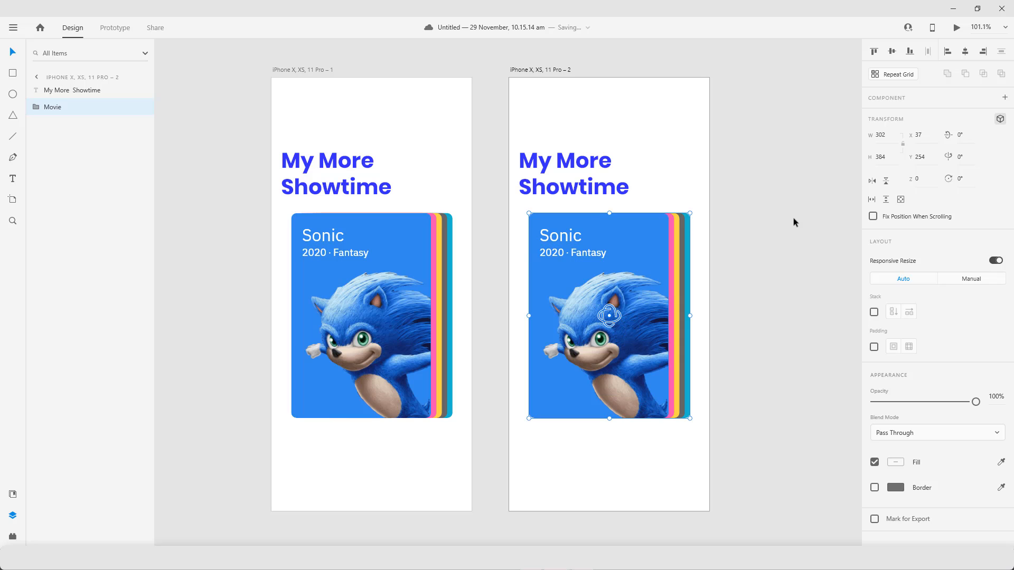
left_click(965, 158)
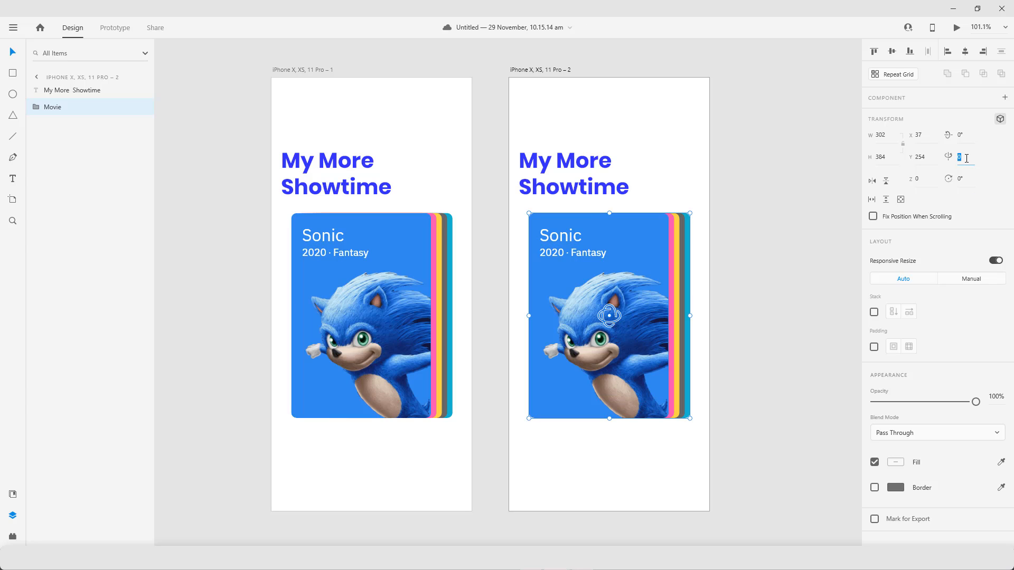
key("shift+Down")
key("shift+Down")
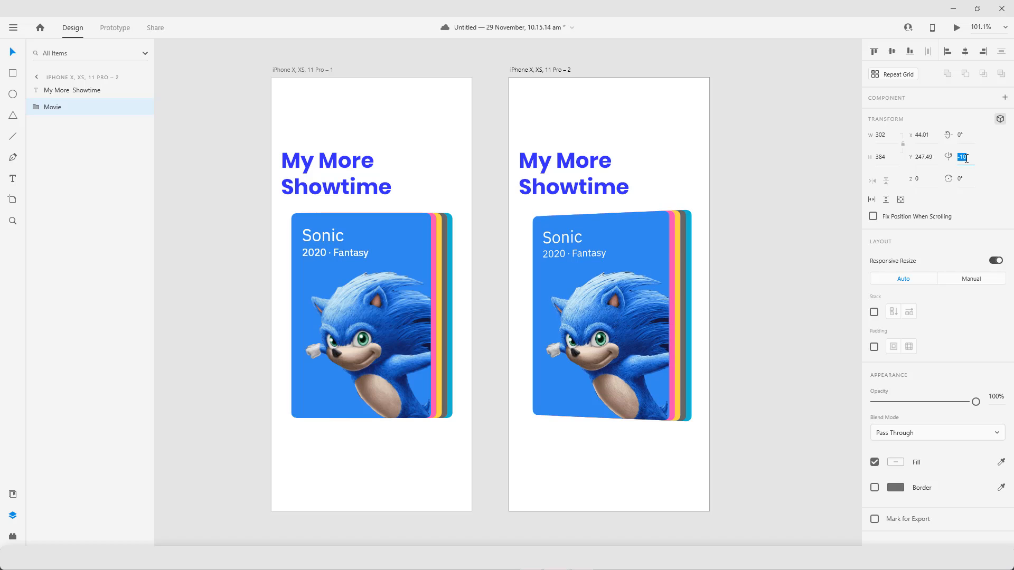
key("shift+Down")
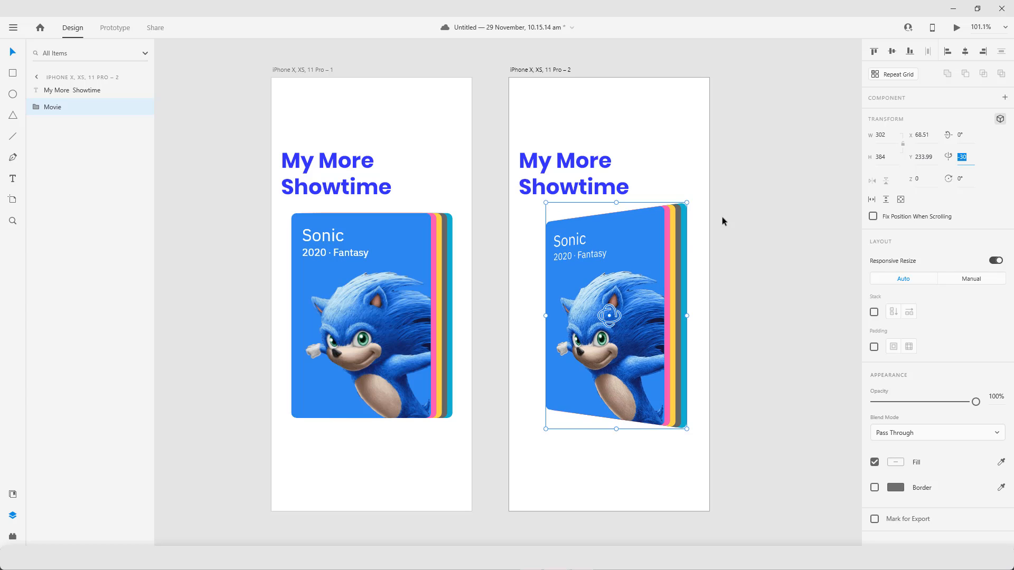
Select card 1 inside the second artboard's Movie group and set its Y rotation to -50°
left_click(646, 262)
double_click(646, 264)
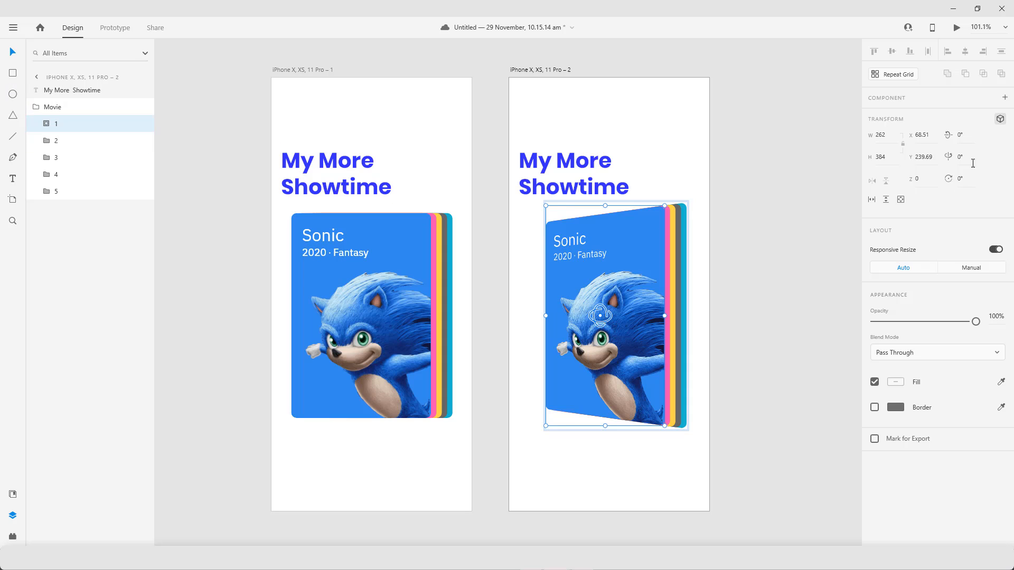
key("shift+Down")
key("shift+Down")
key("shift+Down")
key("shift+Down")
key("shift+Down")
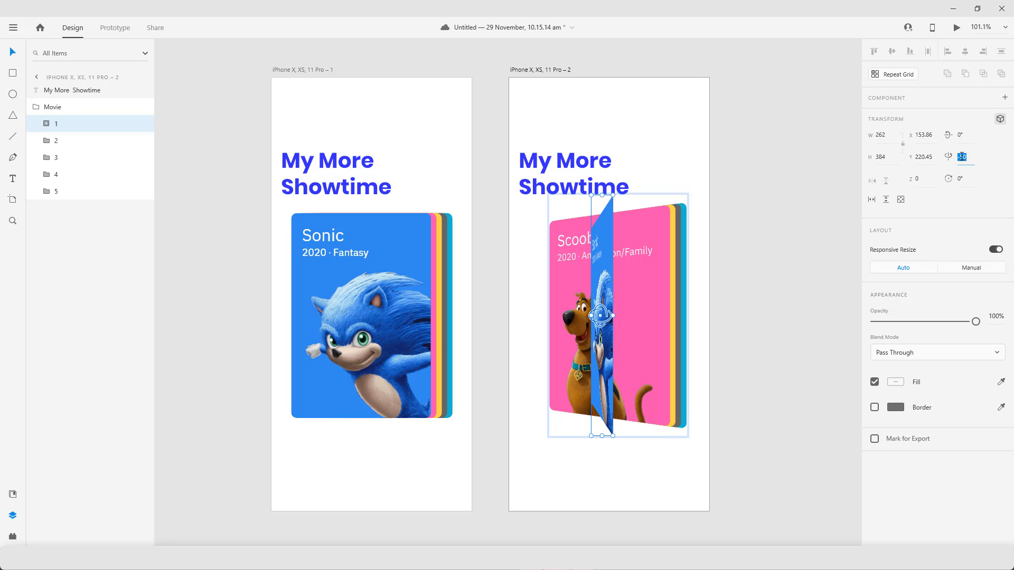
Shift card 1 towards the stack's left edge by reducing its X position to 79.59
left_click(929, 136)
key("shift+Down")
key("shift+Down")
key("shift+Down")
key("shift+Down")
key("shift+Down")
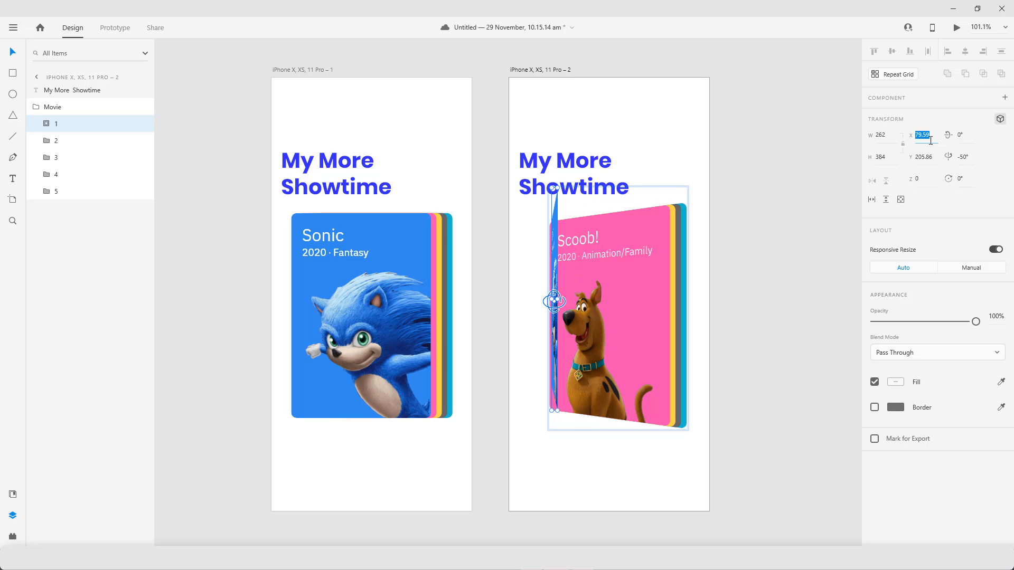
Set card 1's Y position to 225.85 and reduce its X position to 76.41
left_click(926, 156)
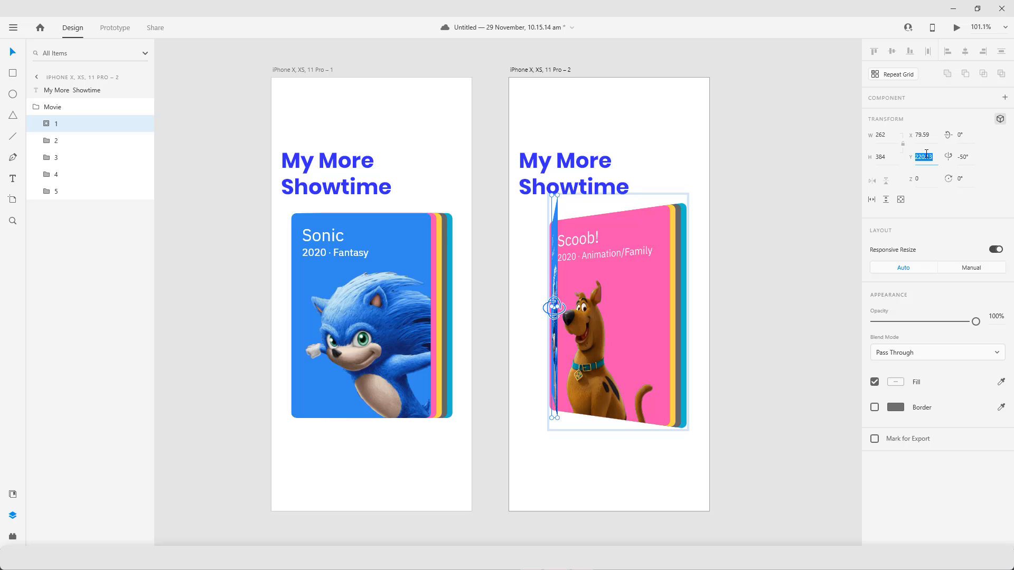
type("225.85")
left_click(937, 137)
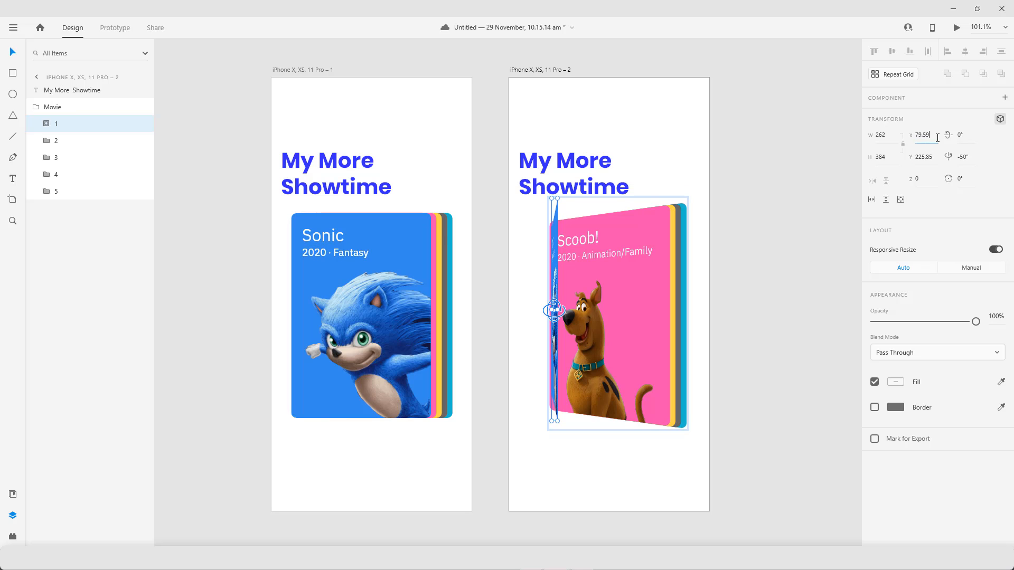
key("Down")
key("Down")
key("Down")
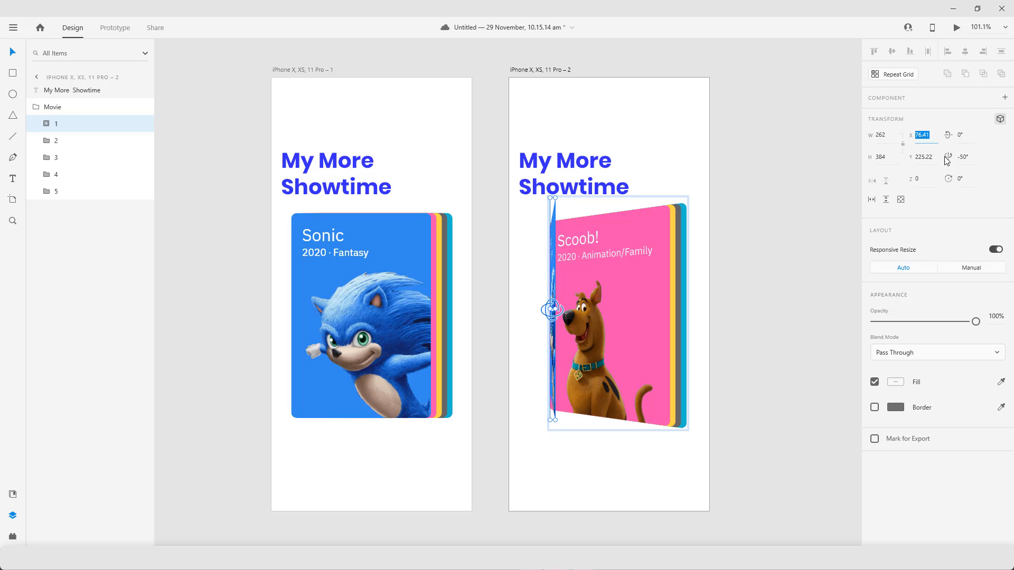
Set card 1's Y rotation to -40° and realign it with the stack's left edge at X 74.89
left_click(967, 160)
key("shift+Up")
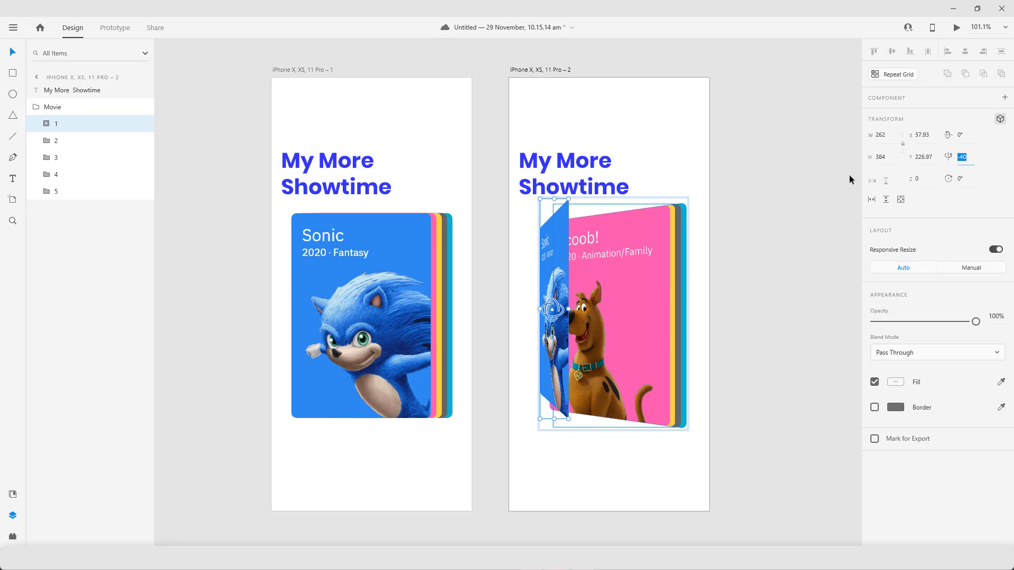
left_click(925, 134)
key("Down")
key("Down")
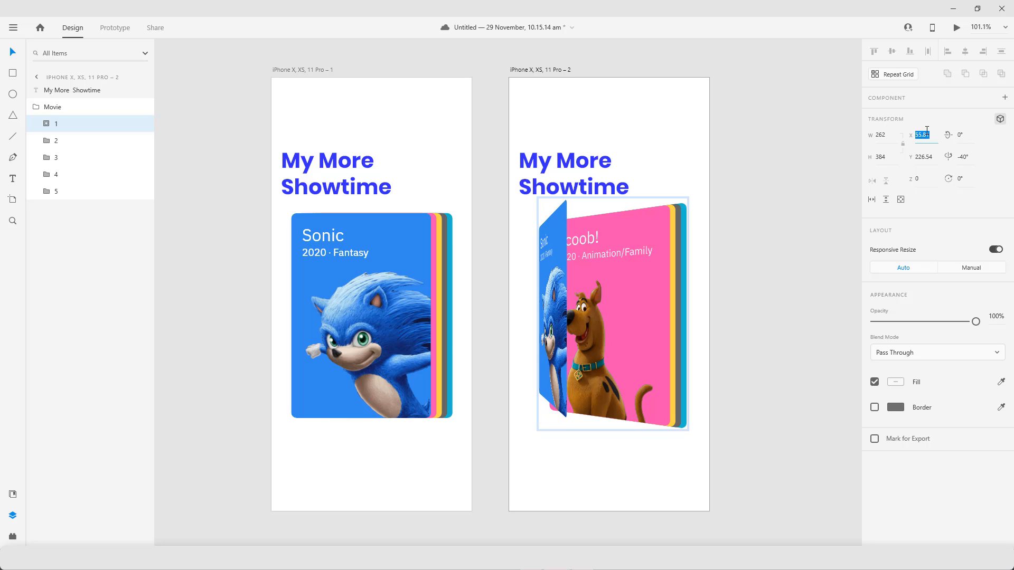
key("Up")
key("Up")
key("Up")
key("Up")
key("Up")
key("Up")
key("Up")
key("Up")
key("Up")
key("Up")
key("Up")
key("Up")
key("Up")
key("Up")
key("Up")
key("Up")
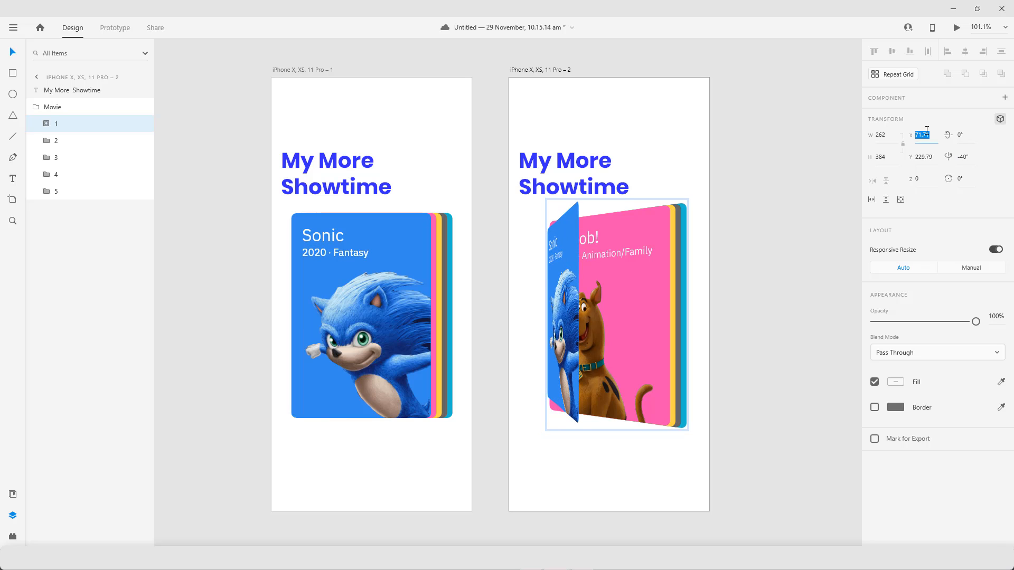
key("Up")
key("Up")
key("Up")
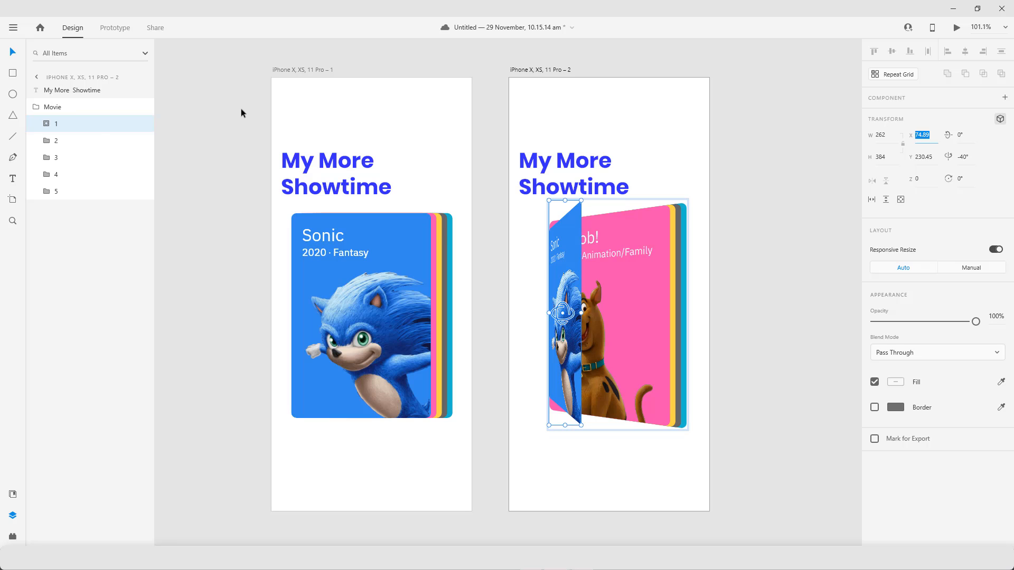
Select card 2 in the Movie group and set its Y rotation to -30°
left_click(68, 144)
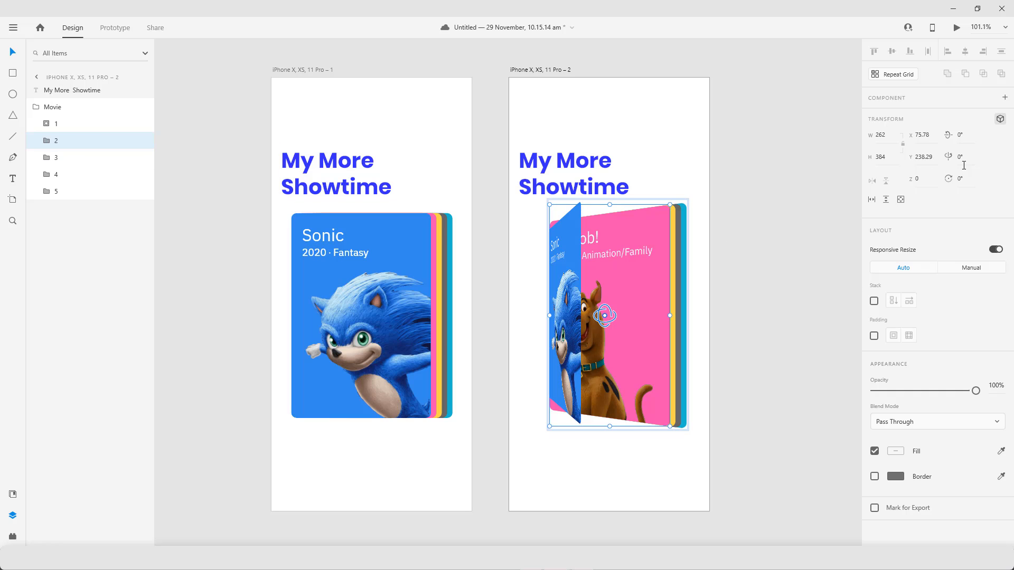
key("shift+Down")
key("shift+Down")
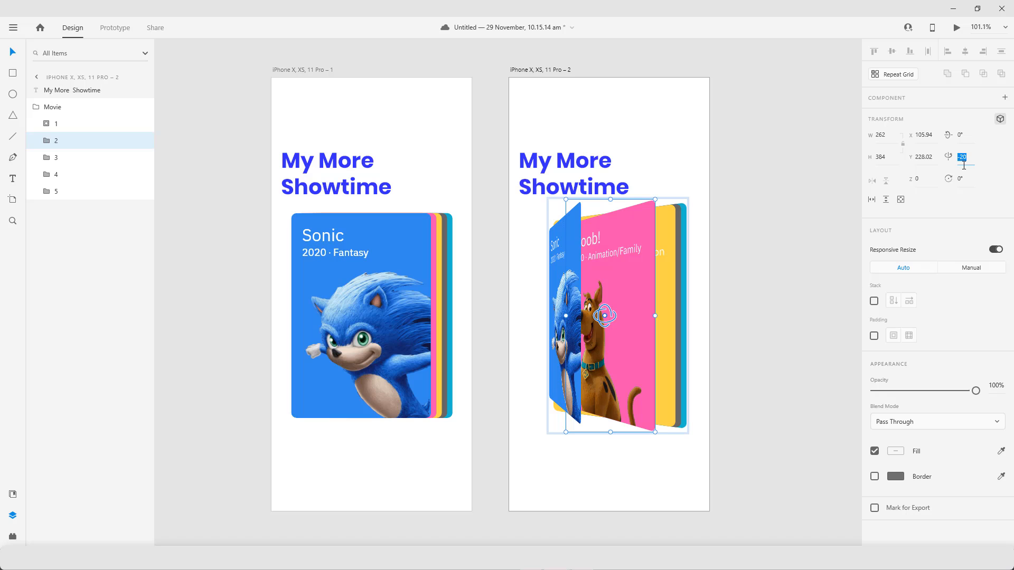
key("shift+Down")
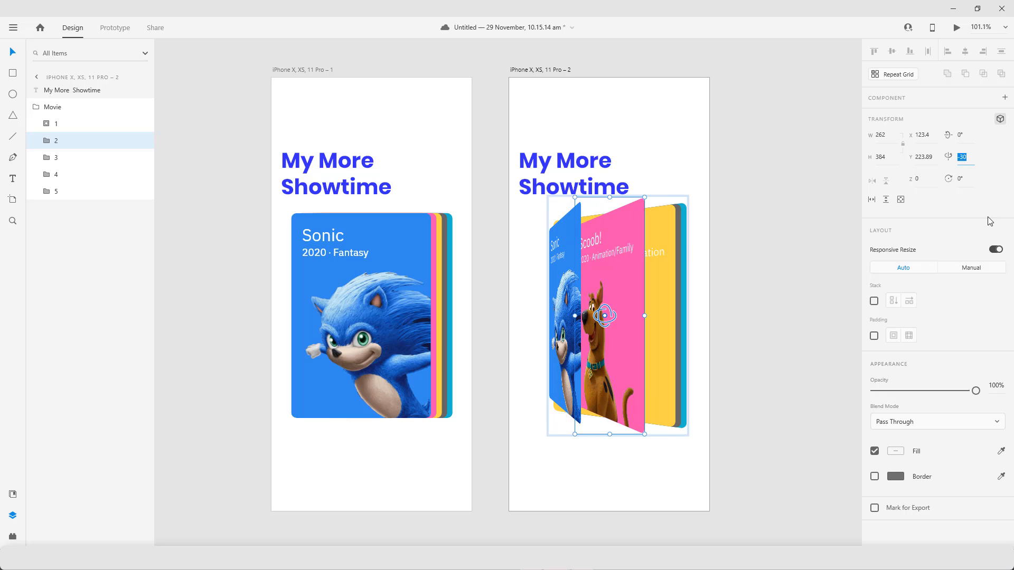
Try Y rotations of -30° on card 1 and -40° on card 2, returning each card to its previous angle
left_click(567, 255)
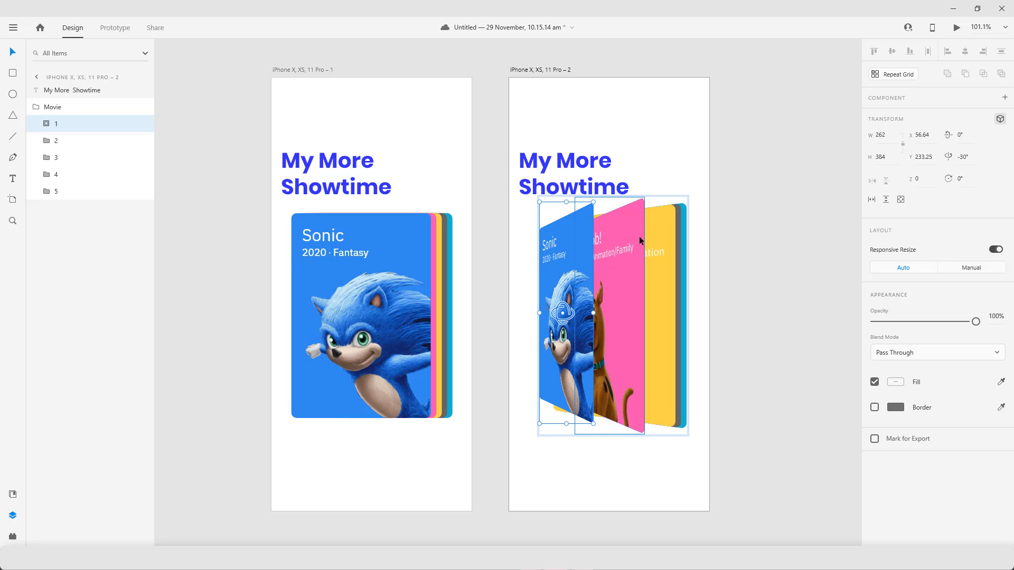
left_click(639, 236)
left_click(570, 240)
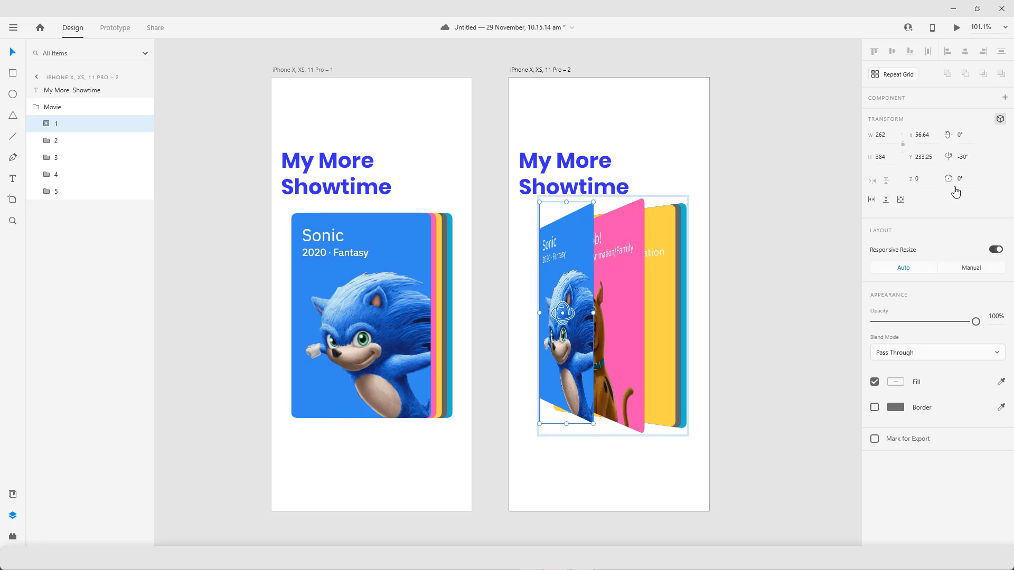
left_click(967, 157)
key("shift+Down")
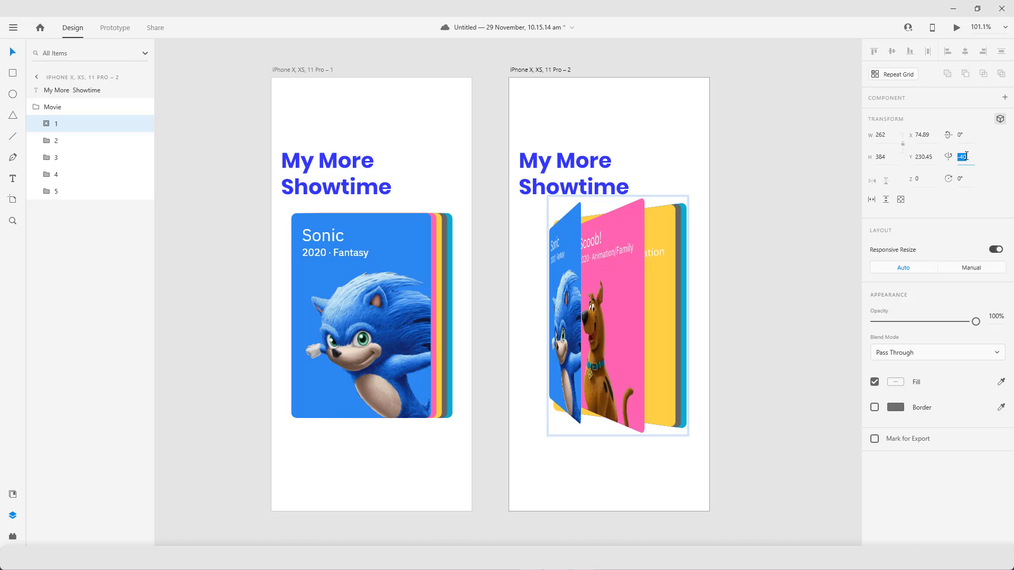
left_click(629, 249)
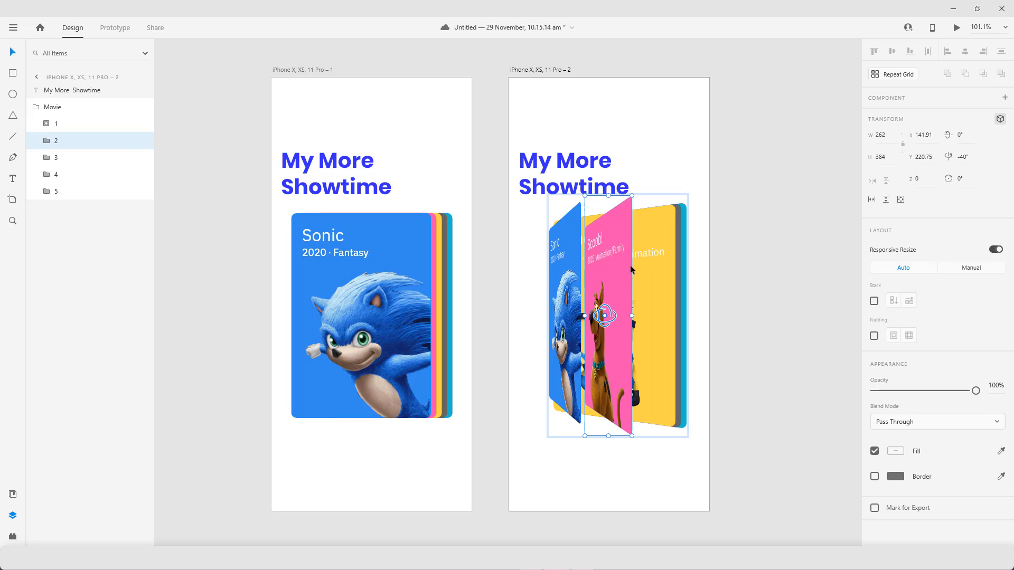
left_click(966, 157)
key("shift+Up")
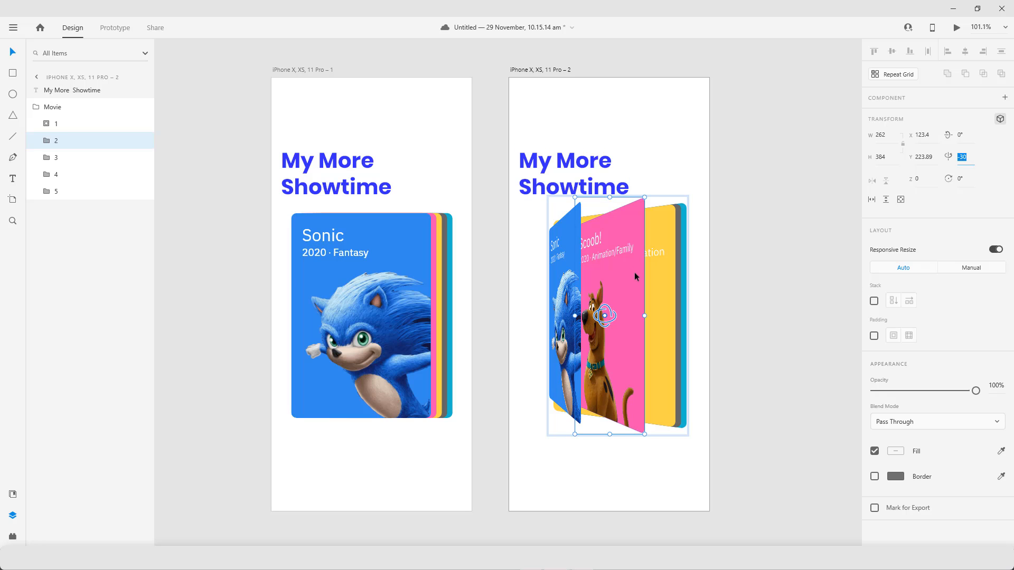
Move card 2 left behind card 1 by reducing its X position to 78.06
left_click(632, 305)
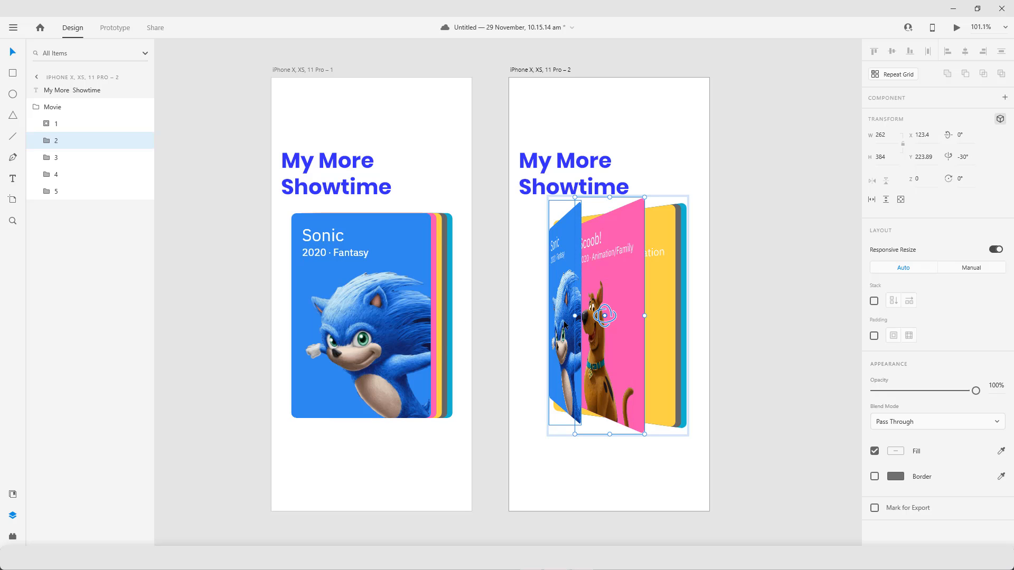
left_click(929, 138)
key("Down")
key("Down")
key("Down")
key("Down")
key("Down")
key("Down")
key("Down")
key("Down")
key("Down")
key("Down")
key("Down")
key("Down")
key("Down")
key("Down")
key("Down")
key("Down")
key("Down")
key("Down")
key("Down")
key("Down")
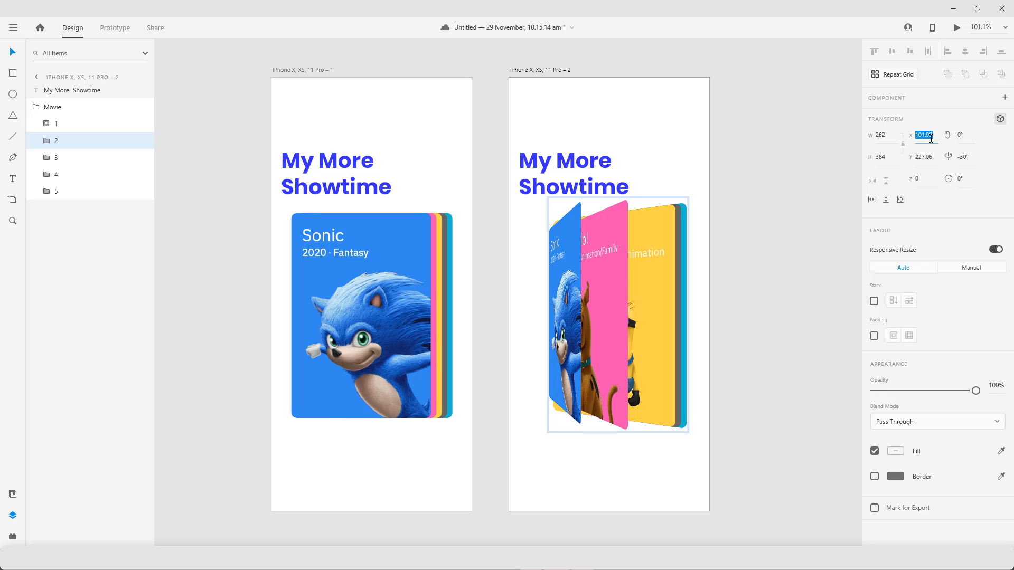
key("Down")
key("Down")
key("Down")
key("Down")
key("Down")
key("Down")
key("Down")
key("Down")
key("Down")
key("Down")
key("Down")
key("Down")
key("Down")
key("Down")
key("Down")
key("Down")
key("Down")
key("Down")
key("Down")
key("Down")
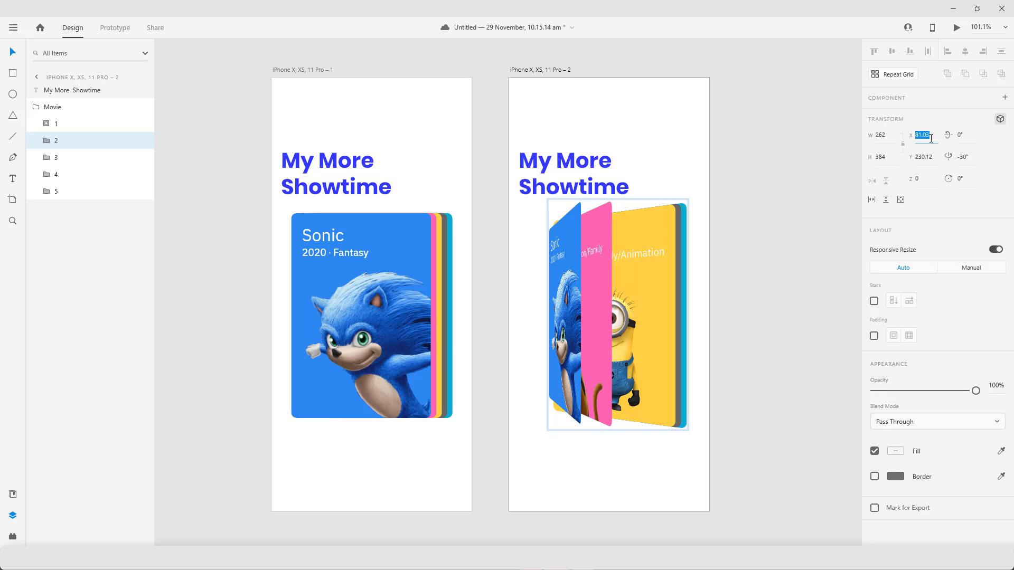
key("Down")
key("Down")
key("Down")
key("Down")
key("Down")
key("Down")
key("Down")
key("Down")
key("Down")
key("Down")
key("Down")
key("Up")
key("Up")
key("Up")
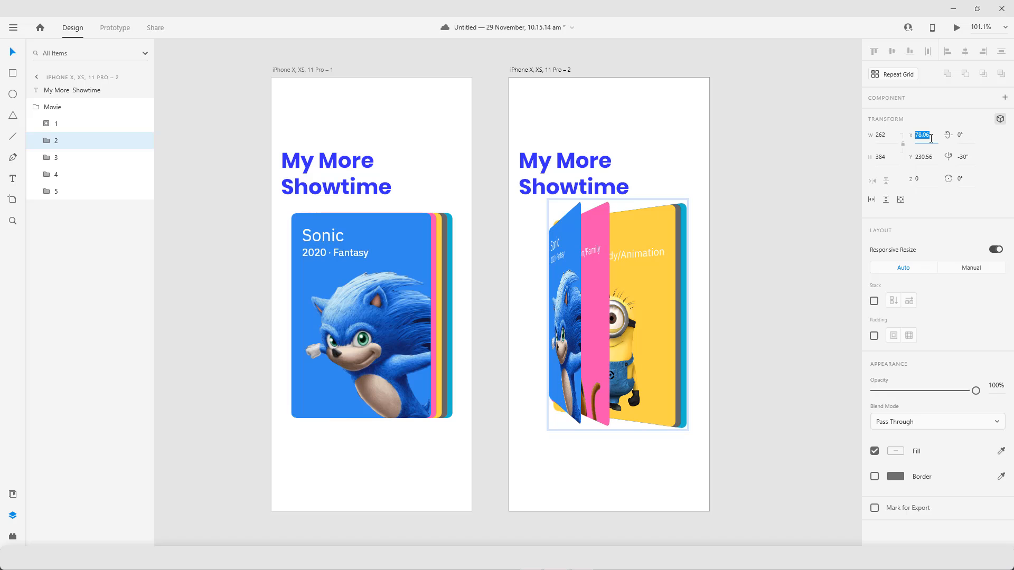
Select card 3 in the Movie group and set its Y rotation to -20°
left_click(83, 160)
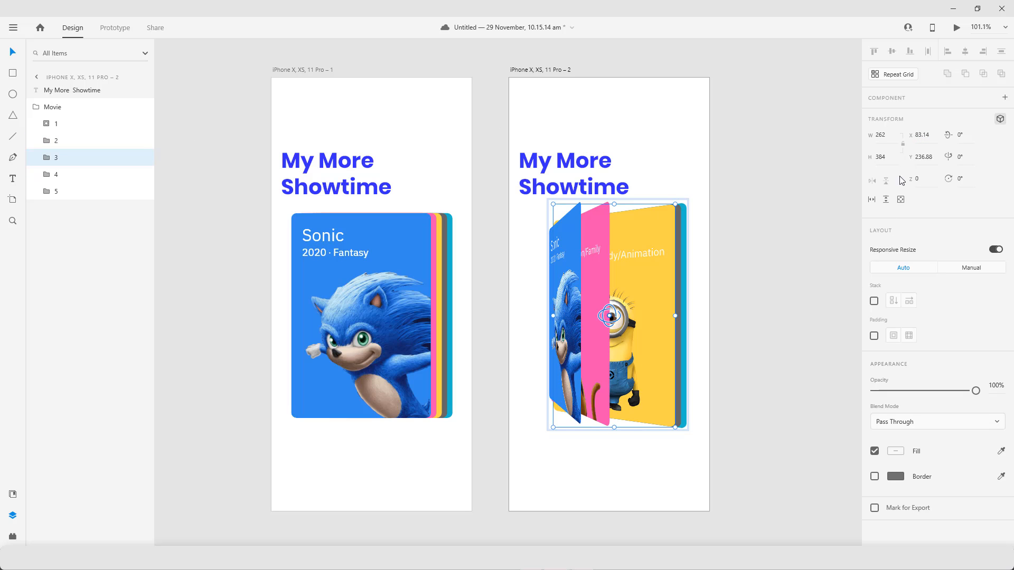
left_click(965, 156)
key("shift+Down")
key("shift+Down")
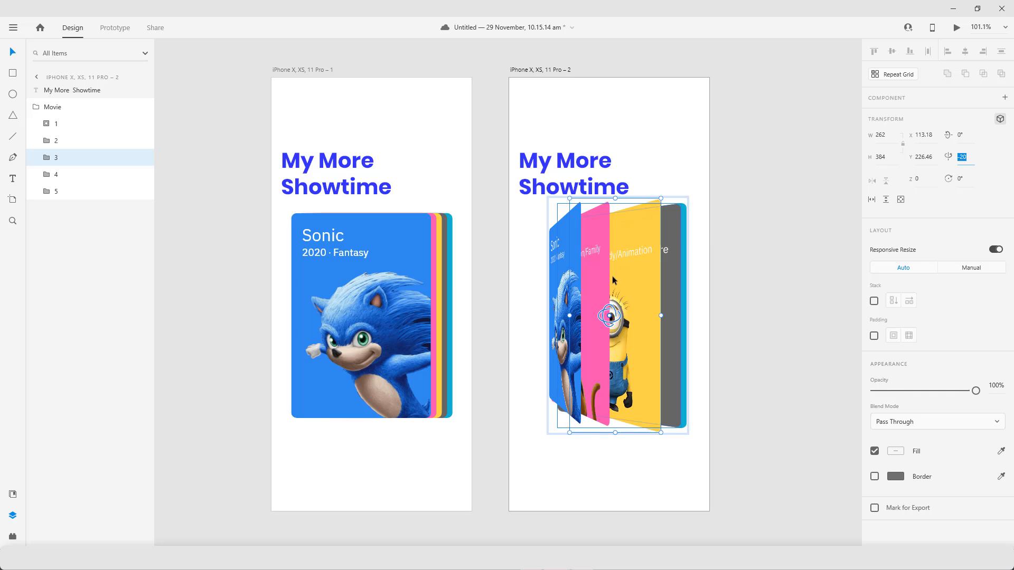
Move card 3 behind card 2 at X 86.31 and adjust its Y position to about 228.5
left_click(924, 135)
key("shift+Down")
key("shift+Down")
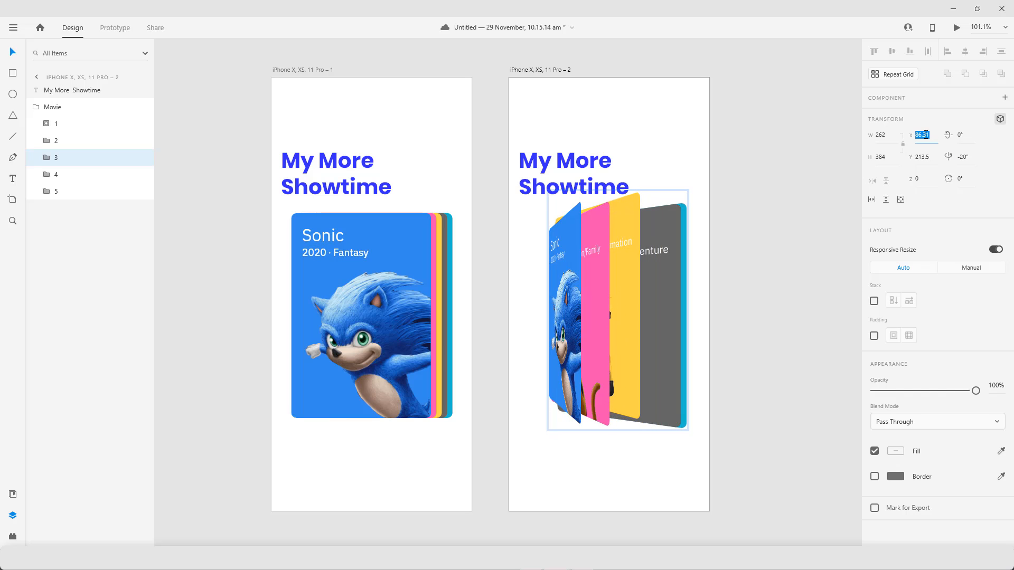
left_click(923, 157)
key("Down")
key("Down")
key("Down")
key("Down")
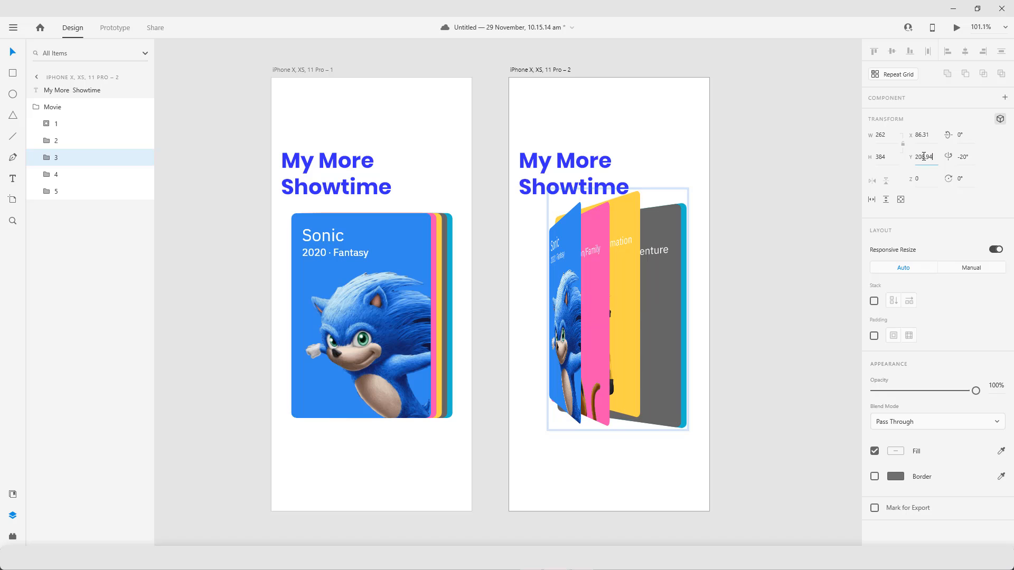
key("shift+Up")
key("shift+Up")
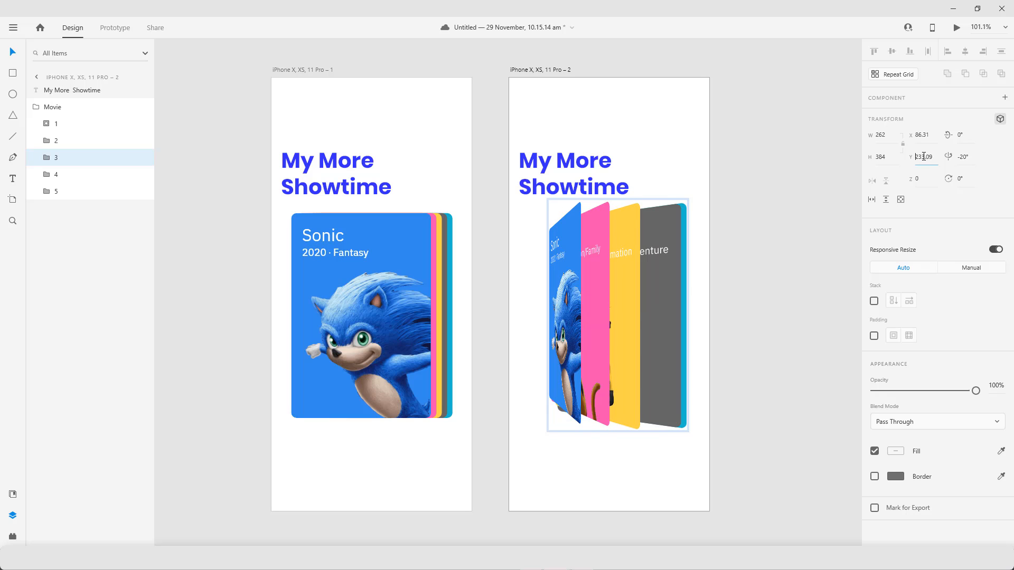
key("Down")
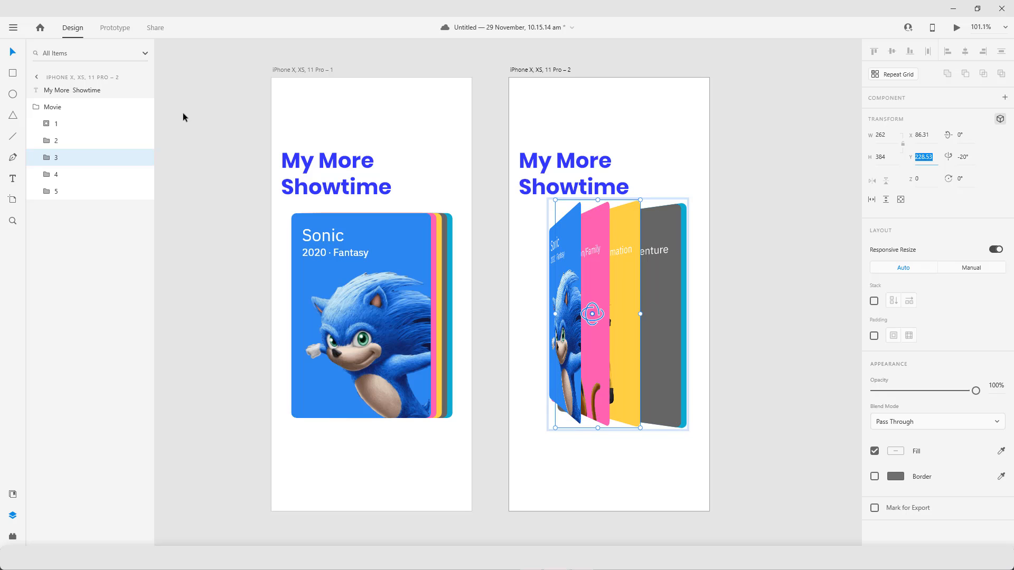
Set card 4's Y rotation to -10° and move it left to X 94.17
left_click(79, 175)
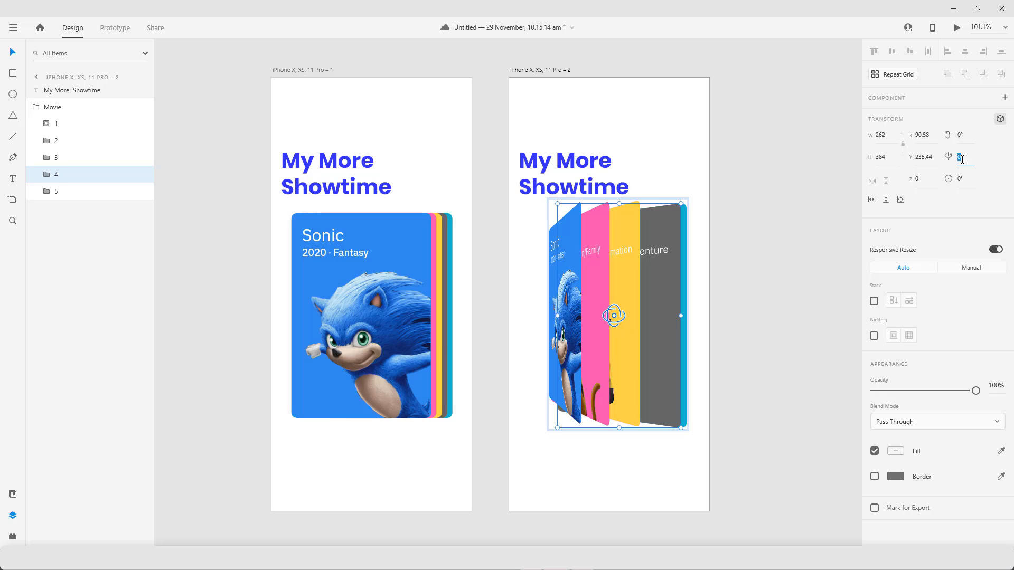
key("shift+Down")
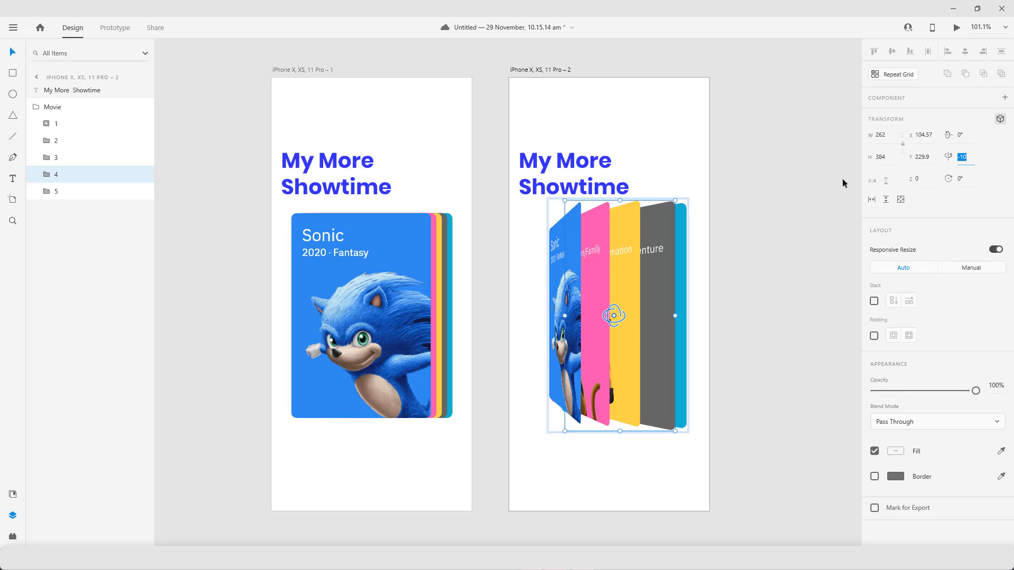
left_click(923, 135)
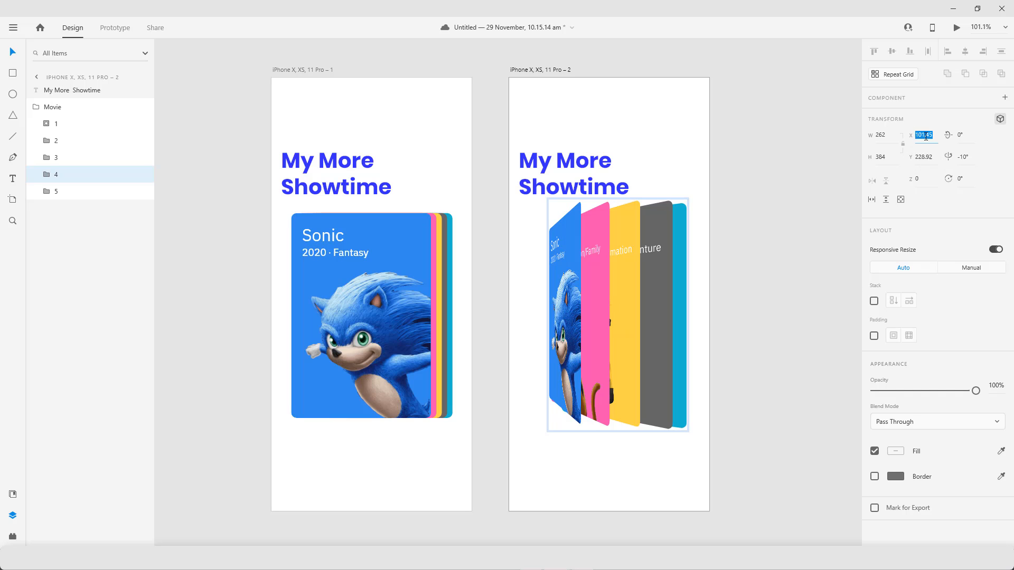
key("Down")
key("Down")
key("Down")
key("Down")
key("Down")
key("Down")
key("Down")
key("Down")
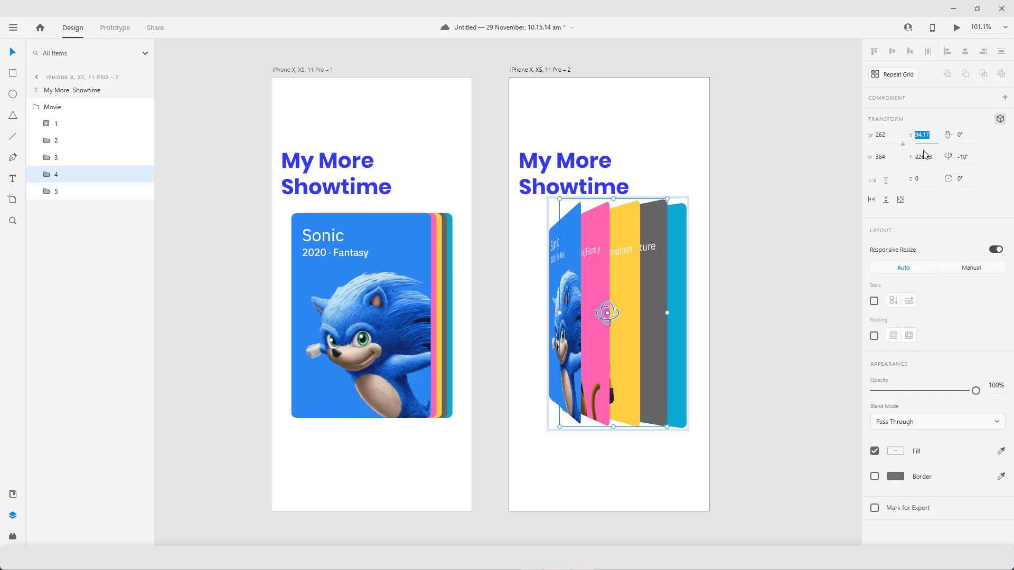
Fine-tune card 4's position to X about 91 and Y 230.69 so it lines up with the other cards
left_click(924, 151)
key("Up")
key("Up")
key("Up")
key("Up")
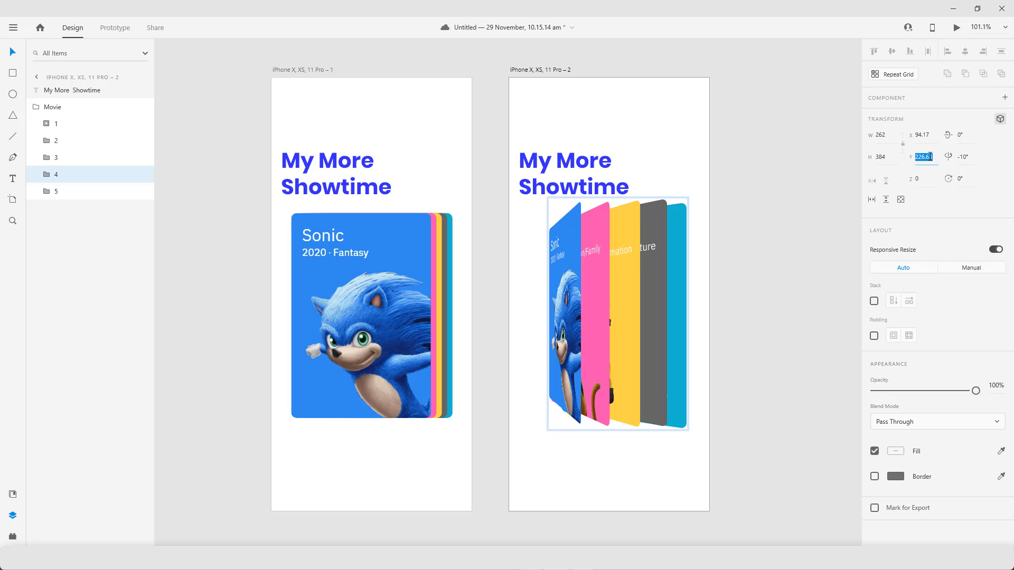
key("Up")
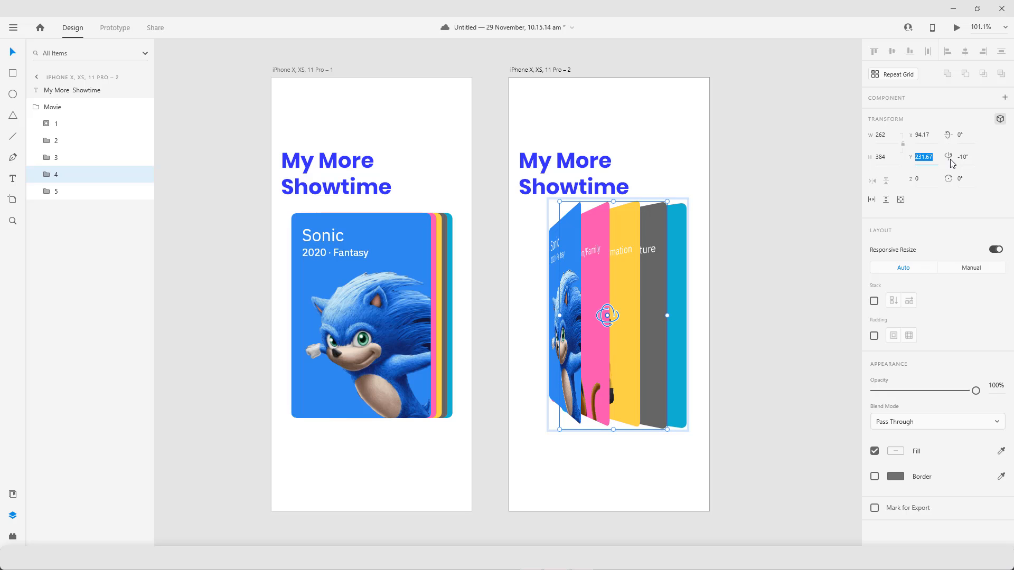
left_click(921, 136)
left_click(918, 154)
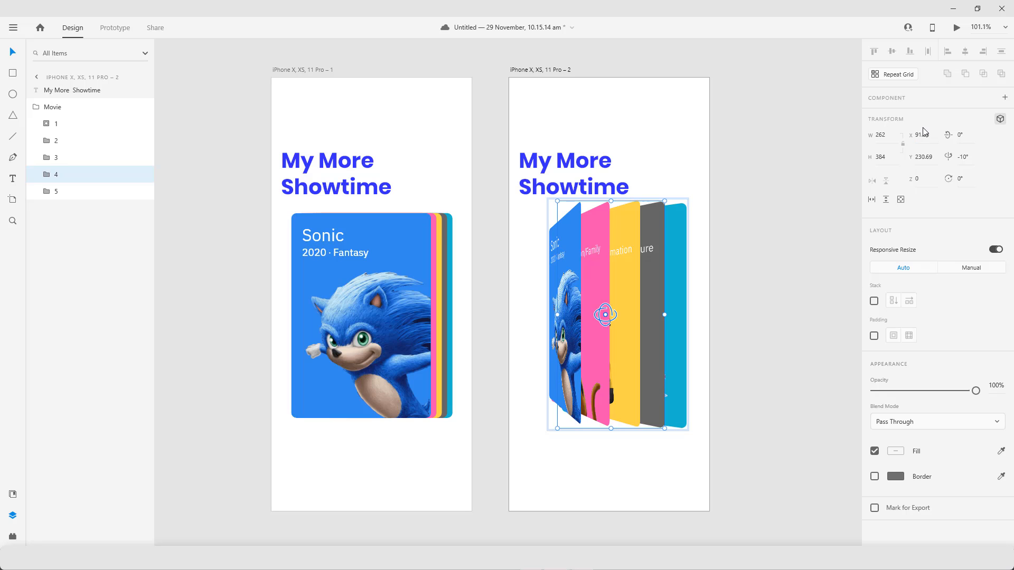
Move card 4 right to X 96.25 and adjust its Y position to 228.55
left_click(924, 139)
key("Up")
key("Up")
key("Up")
key("Up")
key("Up")
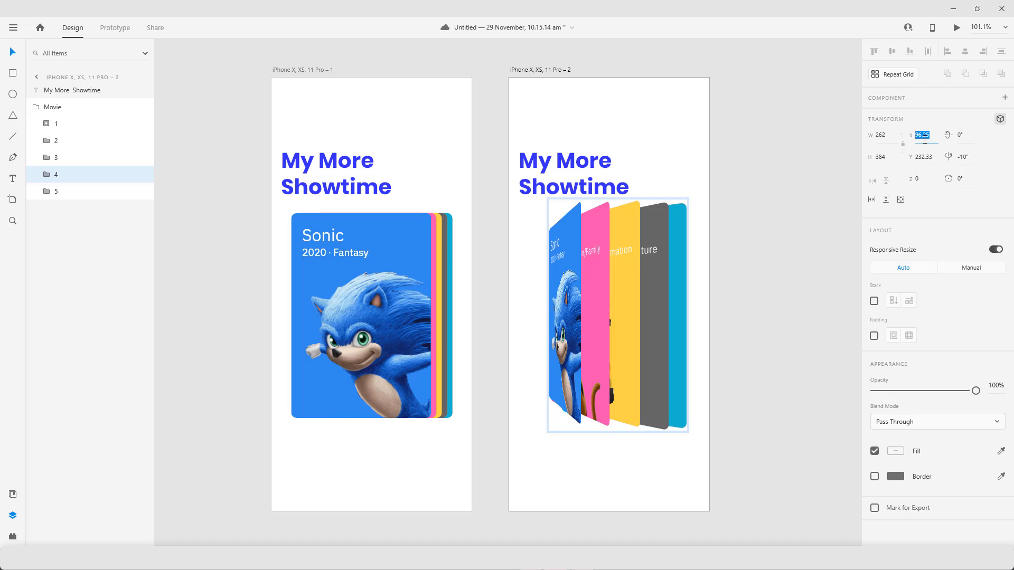
left_click(926, 155)
key("Down")
key("Down")
key("Down")
key("Down")
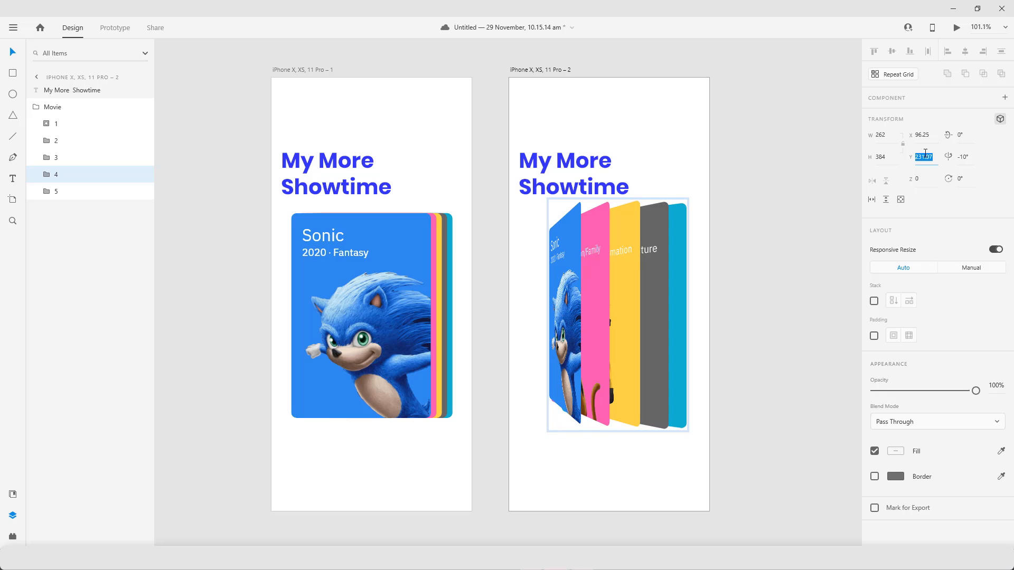
key("Down")
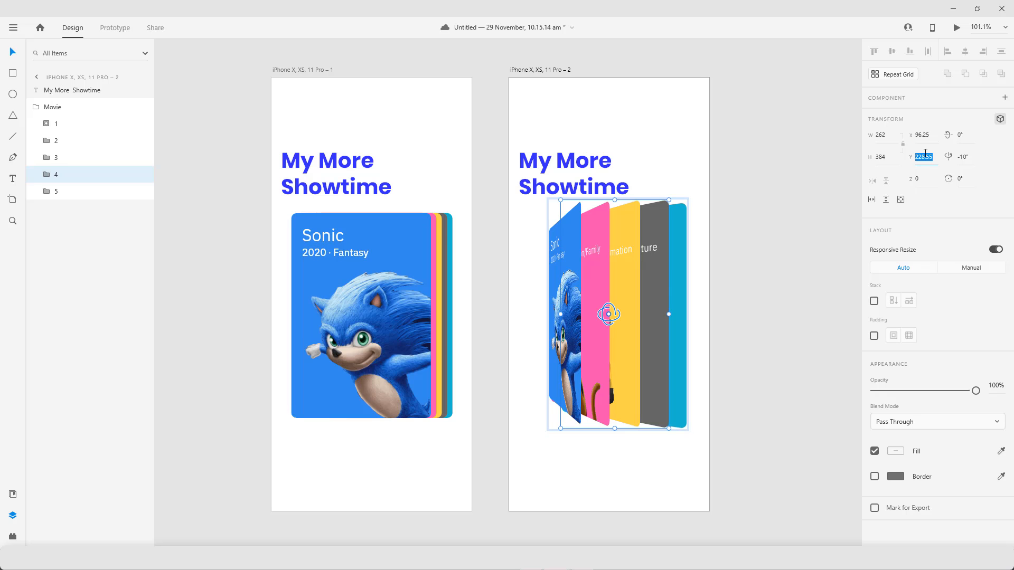
key("ctrl+z")
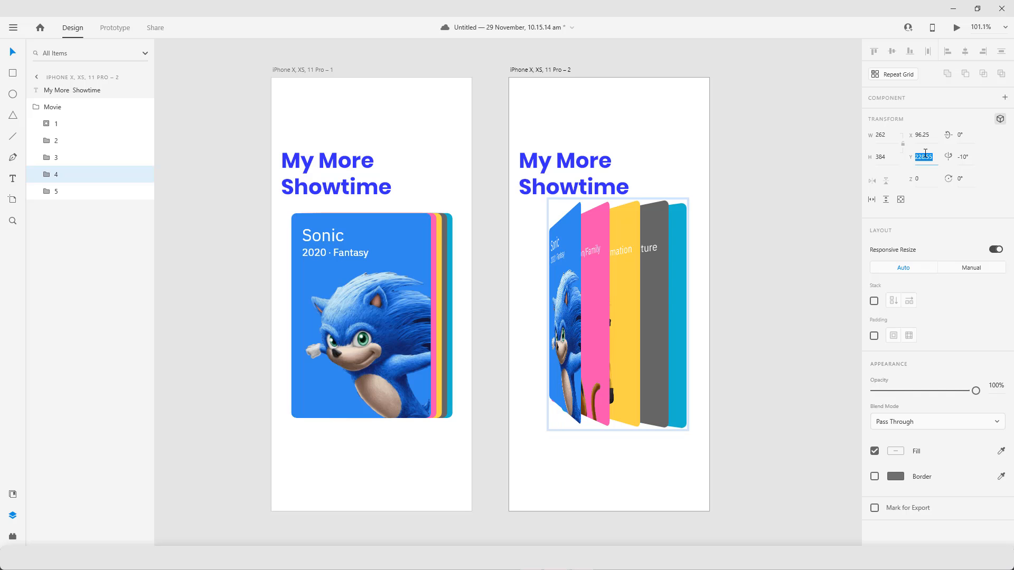
Move card 4 further right to X 106.65 and raise it to about Y 228.02
left_click(925, 137)
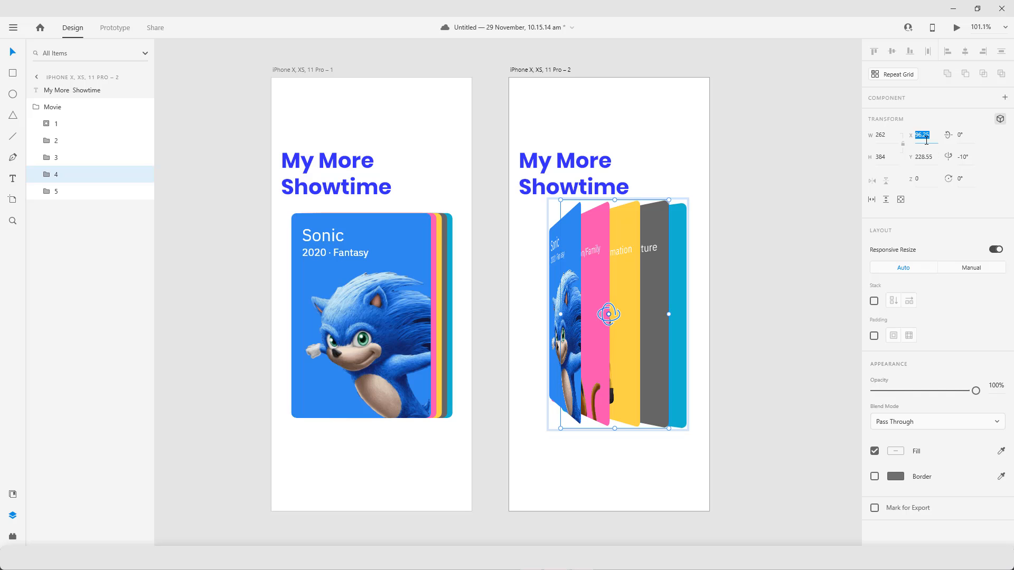
key("Down")
key("Up")
key("Up")
key("Up")
key("Up")
key("Up")
key("Up")
key("Up")
key("Up")
key("Up")
key("Up")
key("Up")
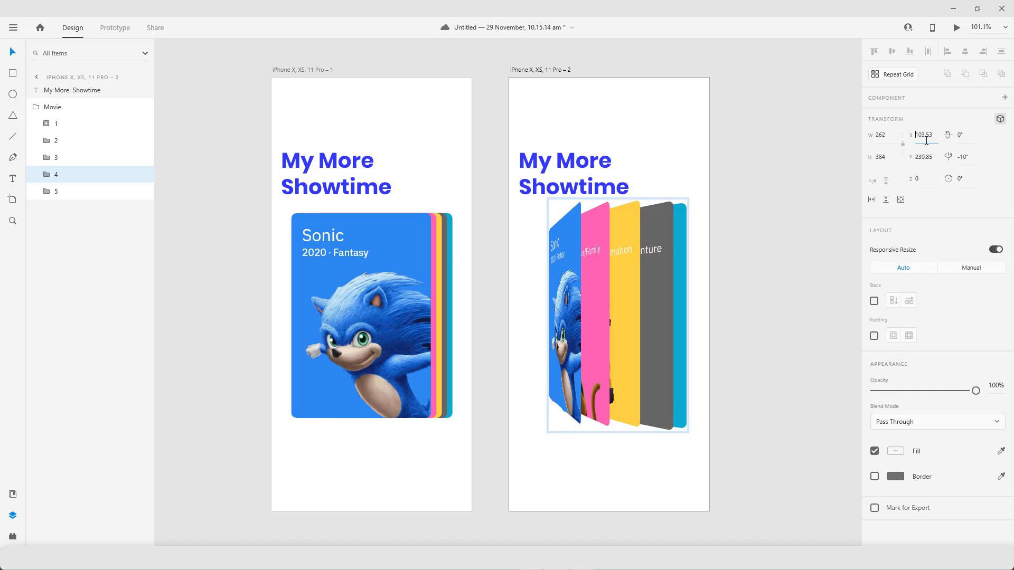
left_click(926, 159)
key("Down")
key("Down")
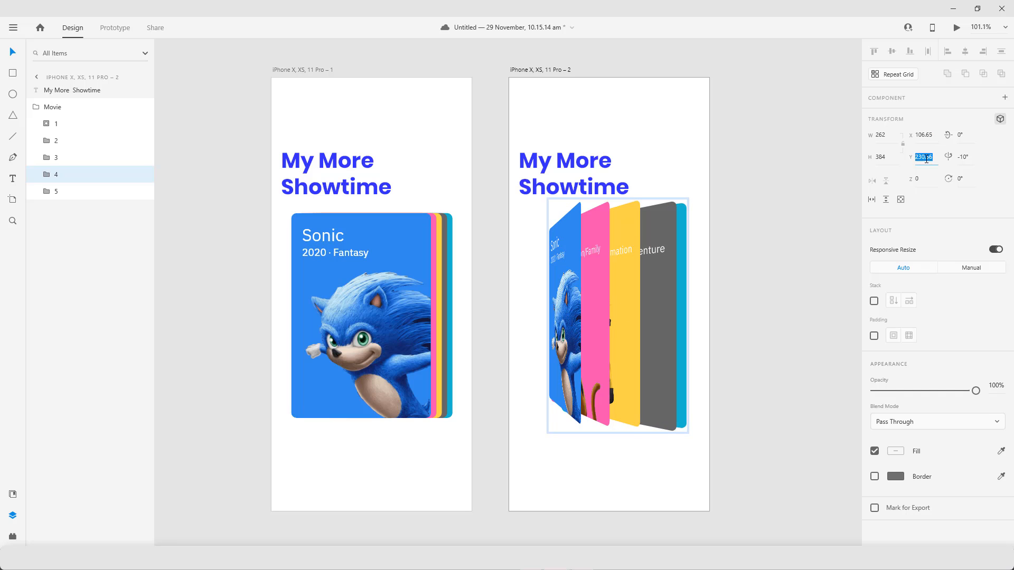
key("Down")
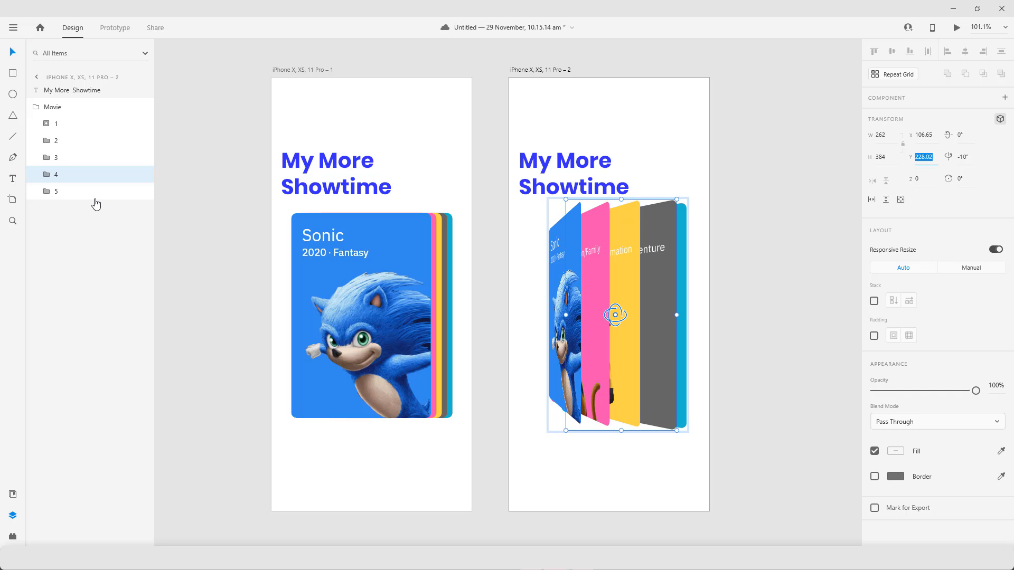
Select card 5 and nudge it right and up to X 124.02, Y 226.54
left_click(91, 197)
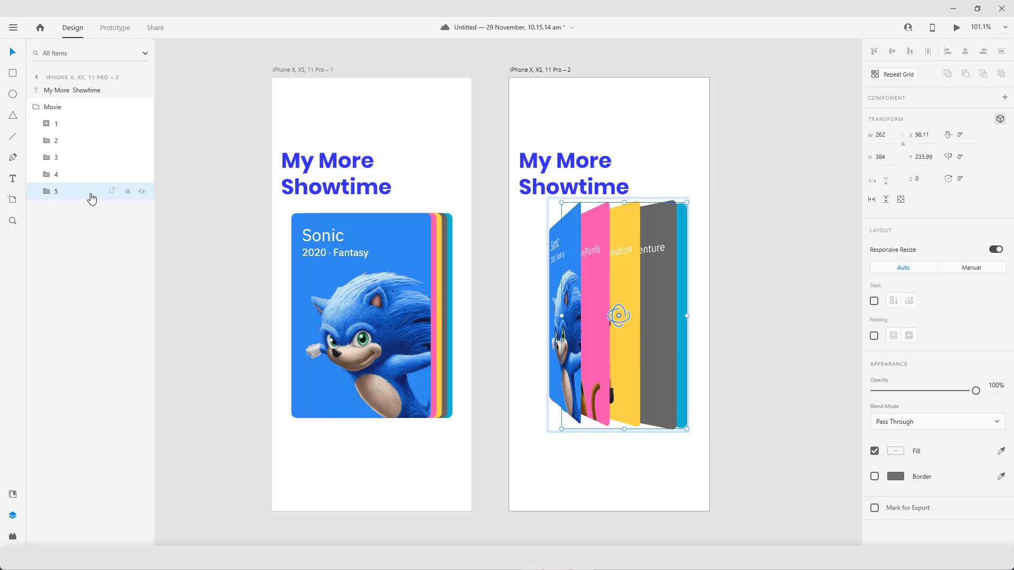
key("Right")
key("Right")
key("Right")
key("Right")
key("Right")
key("Right")
key("Right")
key("Right")
key("Right")
key("Right")
key("Right")
key("Right")
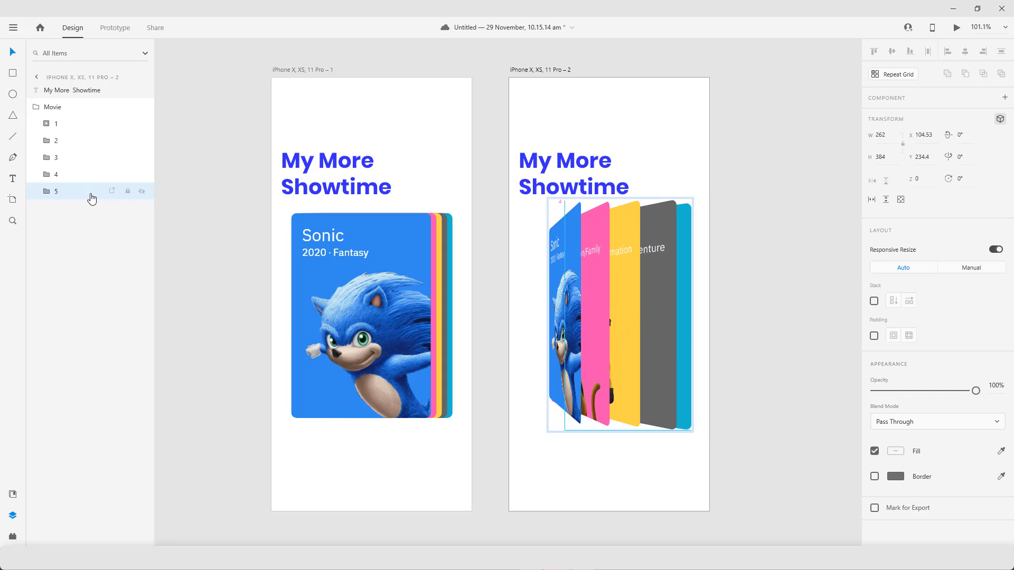
key("Up")
key("Up")
key("Up")
key("Up")
key("Up")
key("Up")
key("Right")
key("Right")
key("Right")
key("Right")
key("Right")
key("Right")
key("Right")
key("Right")
key("Right")
key("Right")
key("Right")
key("Right")
key("Right")
key("Right")
key("Right")
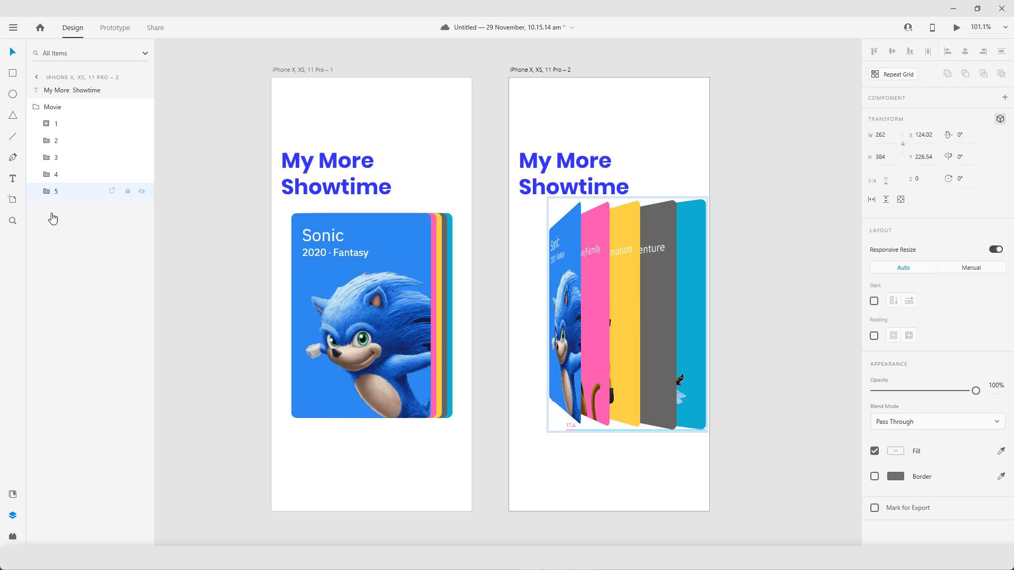
Move the whole Movie group on the second artboard to X 44.89, Y 202.63, then deselect it
key("Left")
key("Left")
key("Left")
key("Left")
key("Left")
key("Left")
key("Left")
left_click(525, 324)
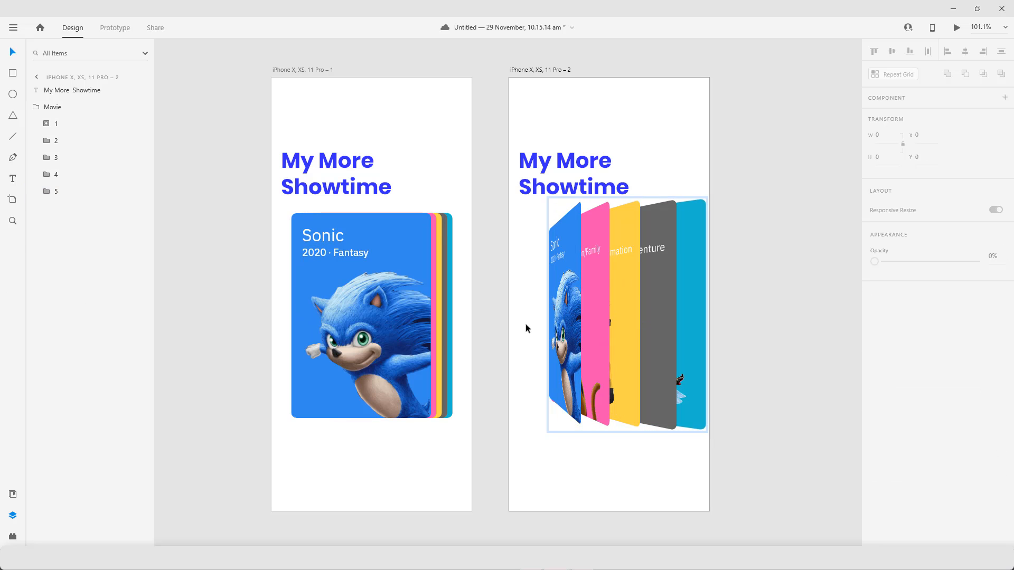
left_click(577, 335)
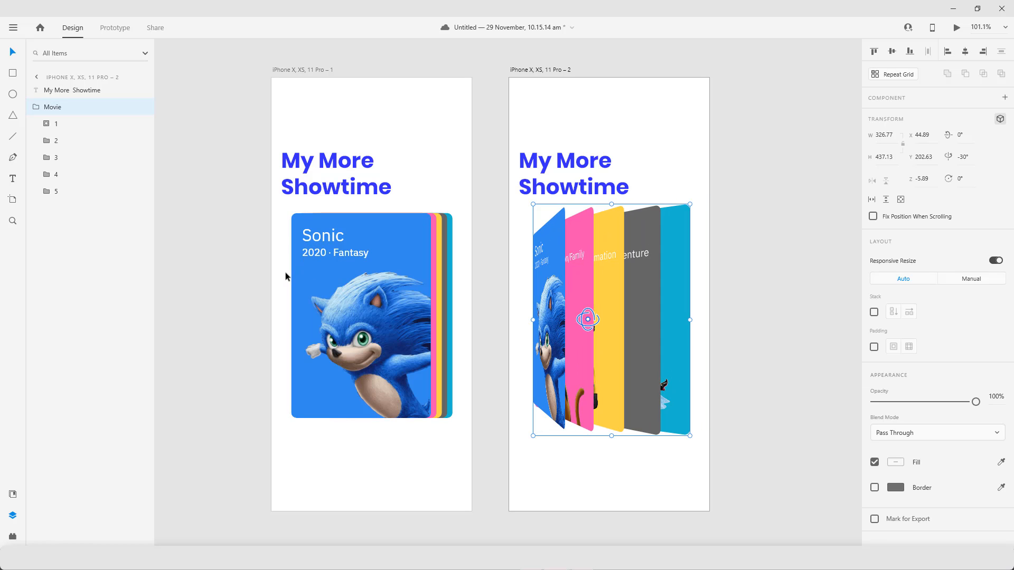
left_click(272, 224)
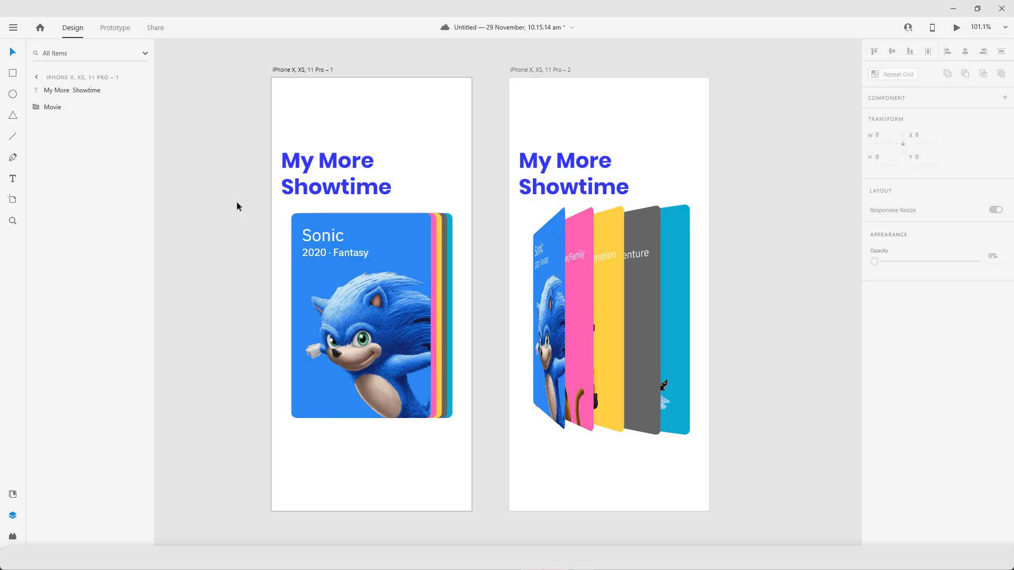
Duplicate the first iPhone artboard to create a third screen beside the second one
left_click(309, 66)
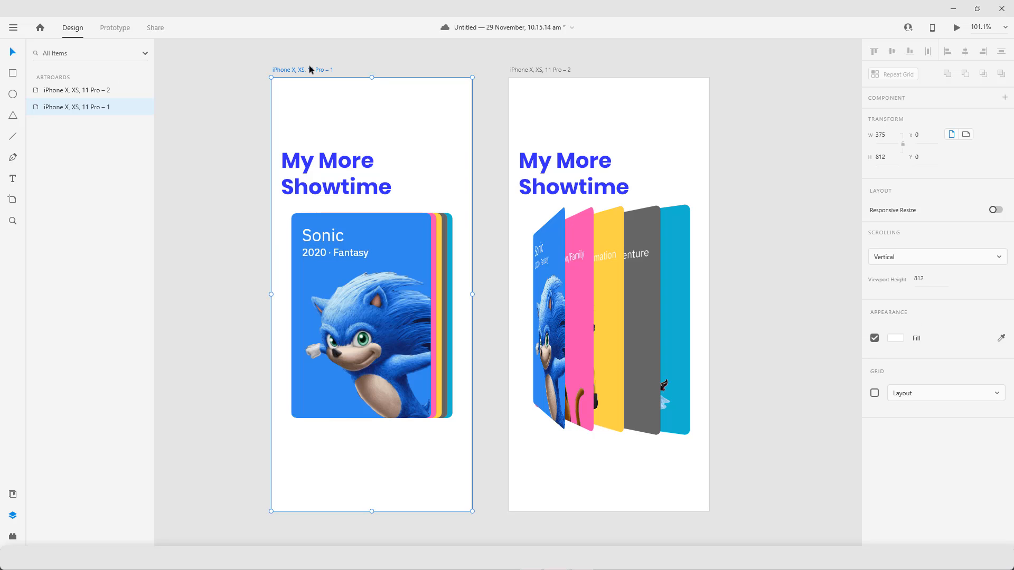
key("ctrl+d")
scroll(309, 65, "right", 5)
left_click(428, 45)
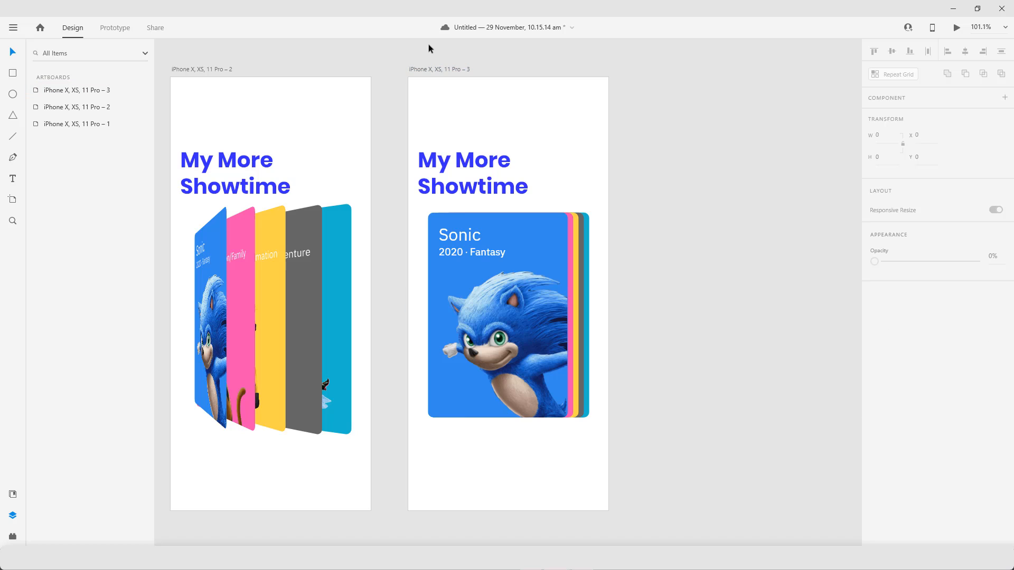
Move the third artboard further right, leaving a wide empty gap after the second artboard
left_click(506, 292)
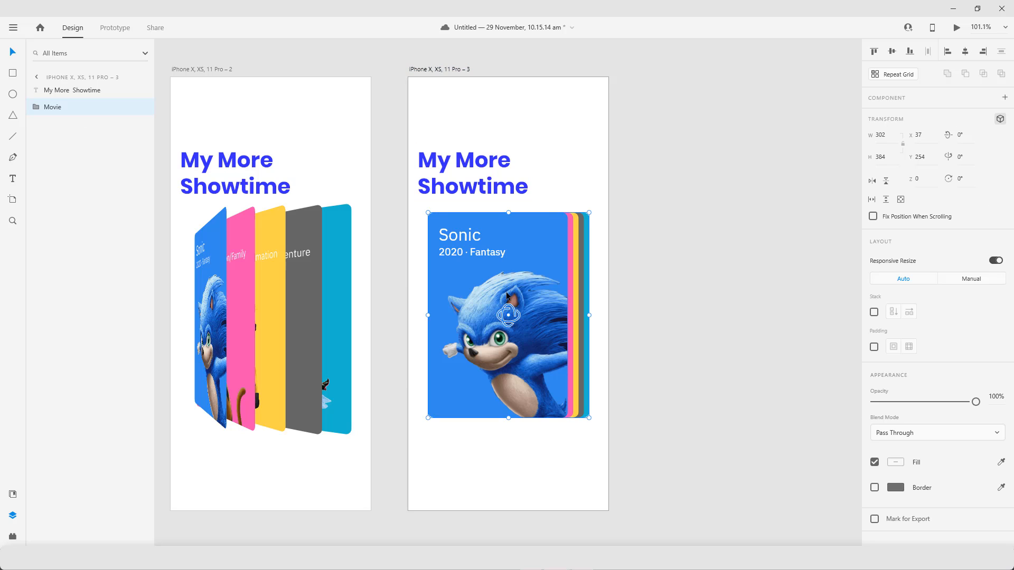
double_click(541, 284)
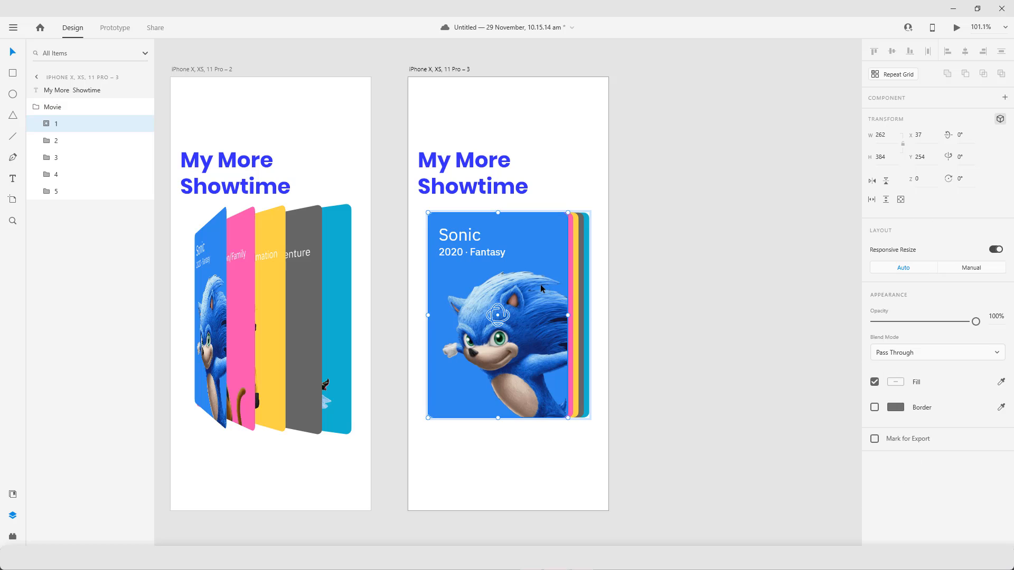
left_click(443, 69)
left_click_drag(445, 68, 678, 81)
left_click(502, 224)
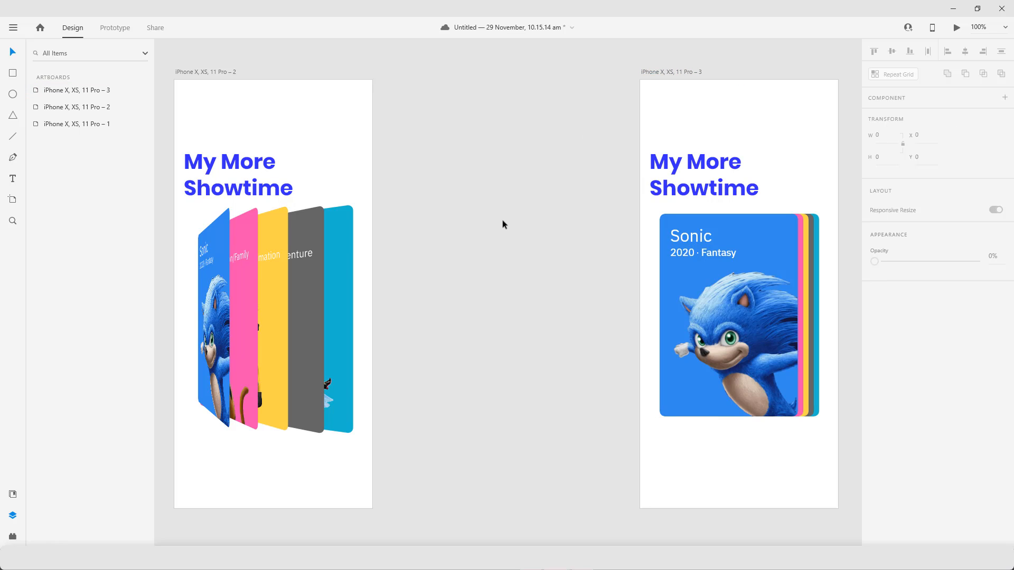
Select cards 1 and 2 in the third artboard's Movie group and shift them left off the artboard to X -293
key("ctrl+minus")
left_click(673, 314)
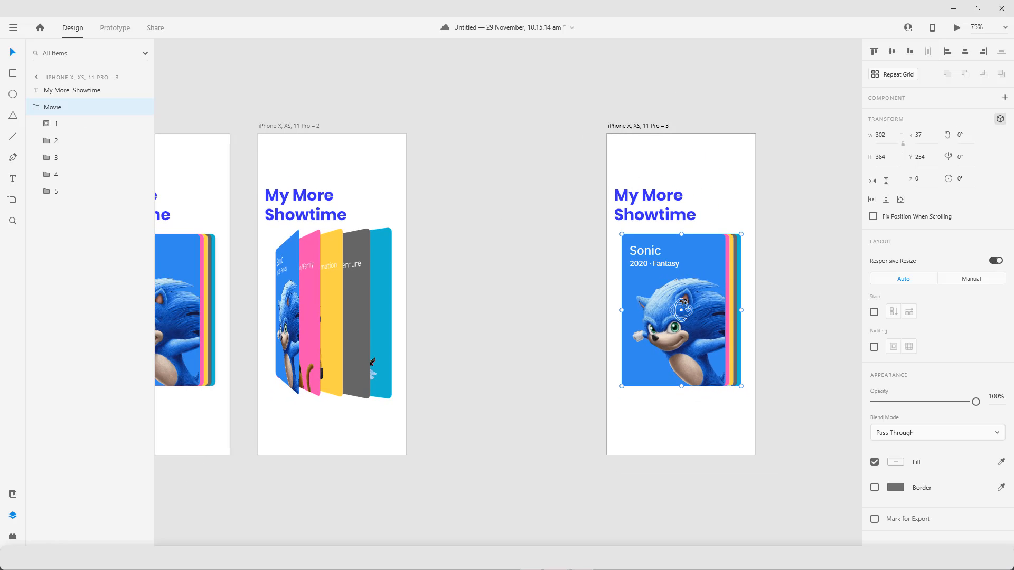
double_click(696, 287)
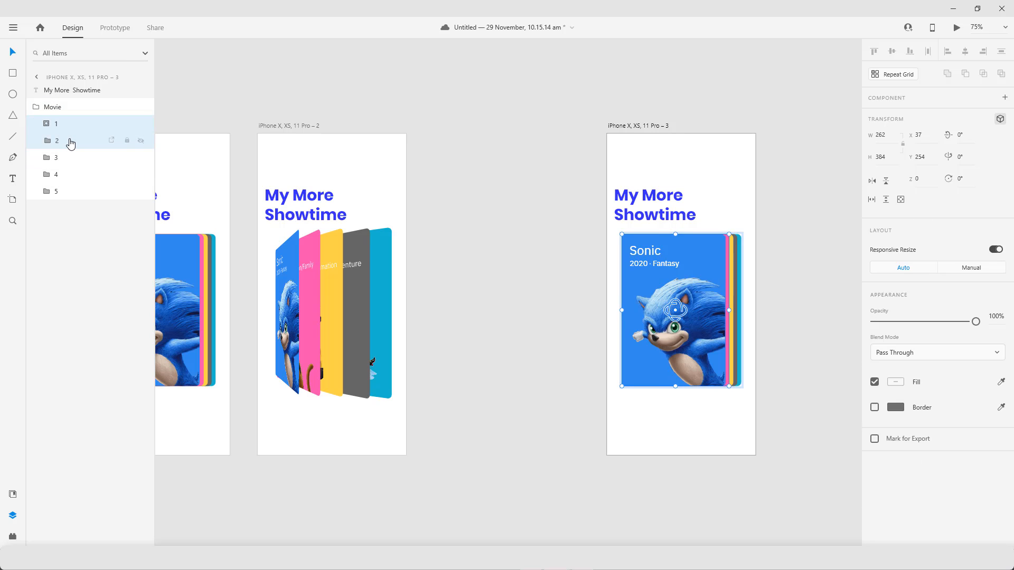
key("shift+Left")
key("shift+Left")
key("shift+Left")
key("shift+Left")
key("shift+Left")
key("shift+Left")
key("shift+Left")
key("shift+Left")
key("shift+Left")
key("shift+Left")
key("shift+Left")
key("shift+Left")
key("shift+Left")
key("shift+Left")
key("shift+Left")
key("shift+Left")
key("shift+Left")
key("shift+Left")
key("shift+Left")
key("shift+Left")
key("shift+Left")
key("shift+Left")
key("shift+Left")
key("shift+Left")
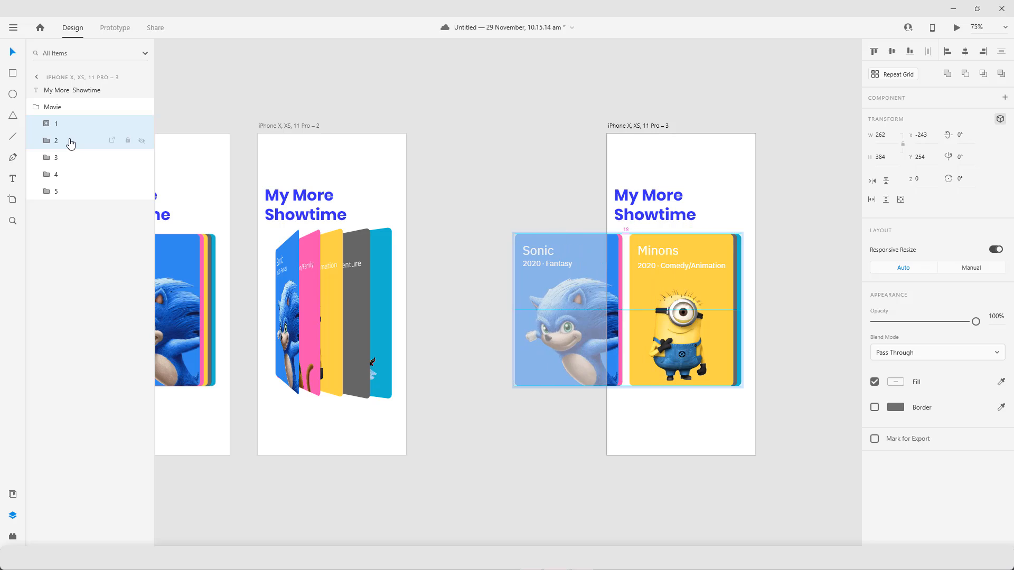
key("shift+Left")
key("shift+Left")
key("shift+Left")
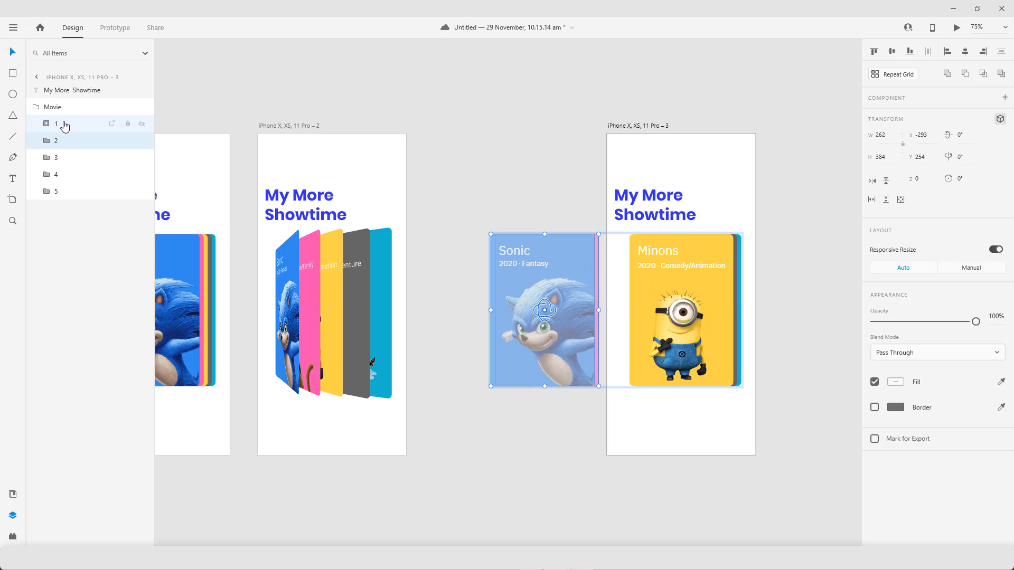
Select only card 1 and move it further left to X -483, spreading it apart from card 2
key("shift+Left")
key("shift+Left")
key("shift+Left")
key("shift+Left")
key("shift+Left")
key("shift+Left")
key("shift+Left")
key("shift+Left")
key("shift+Left")
key("shift+Left")
key("shift+Left")
key("shift+Left")
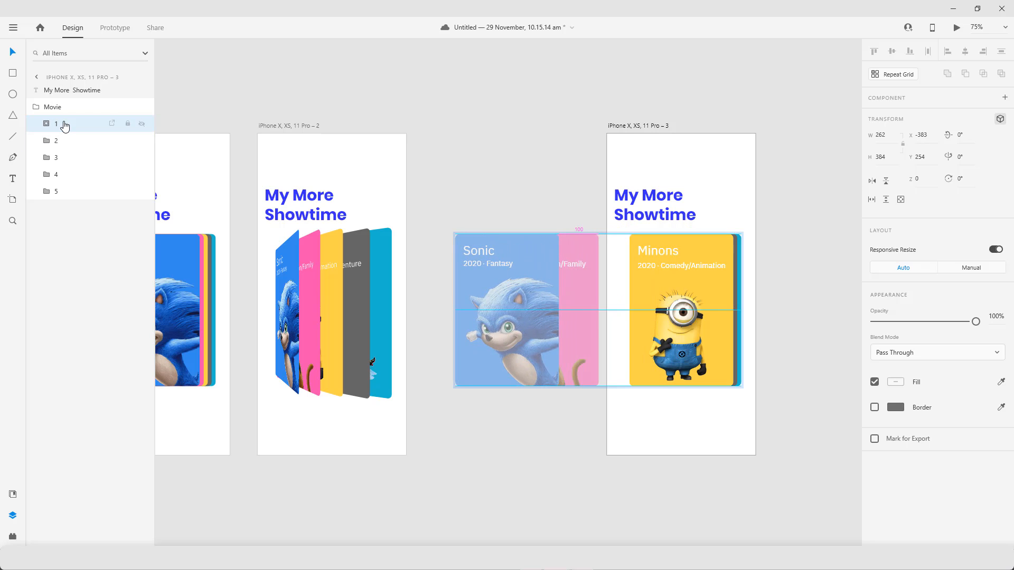
key("shift+Left")
key("shift+Left")
key("shift+Left")
key("shift+Left")
key("shift+Left")
key("shift+Left")
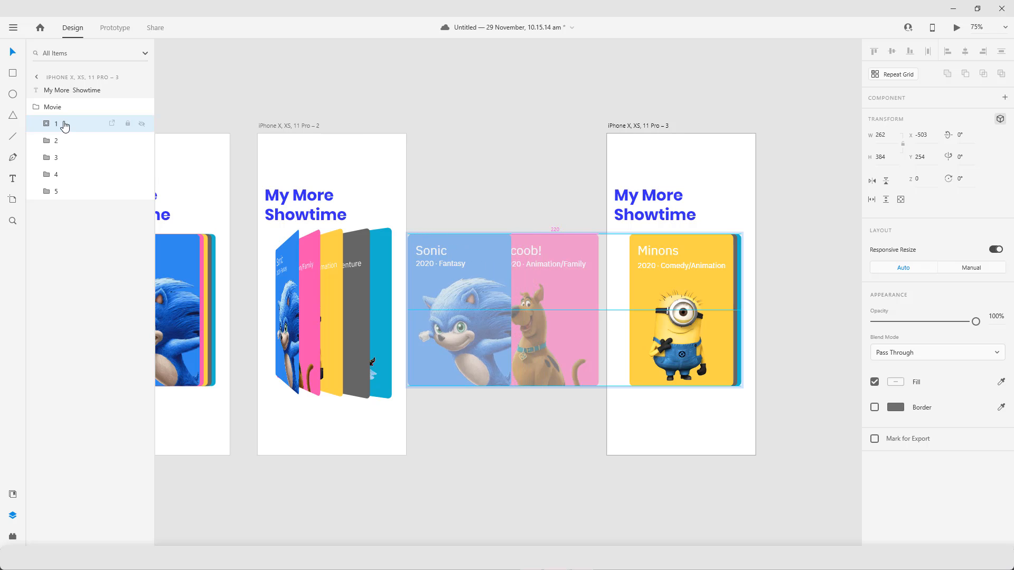
key("shift+Right")
key("shift+Right")
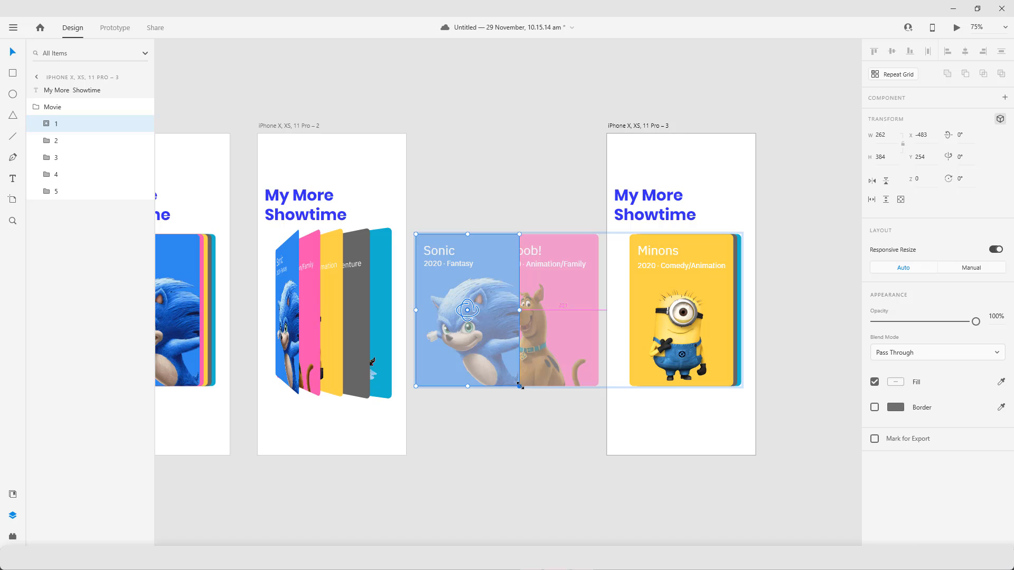
Scale card 1 down about its centre, and scale card 2 less strongly to 226 × 332
left_click_drag(520, 386, 502, 379)
left_click(595, 379)
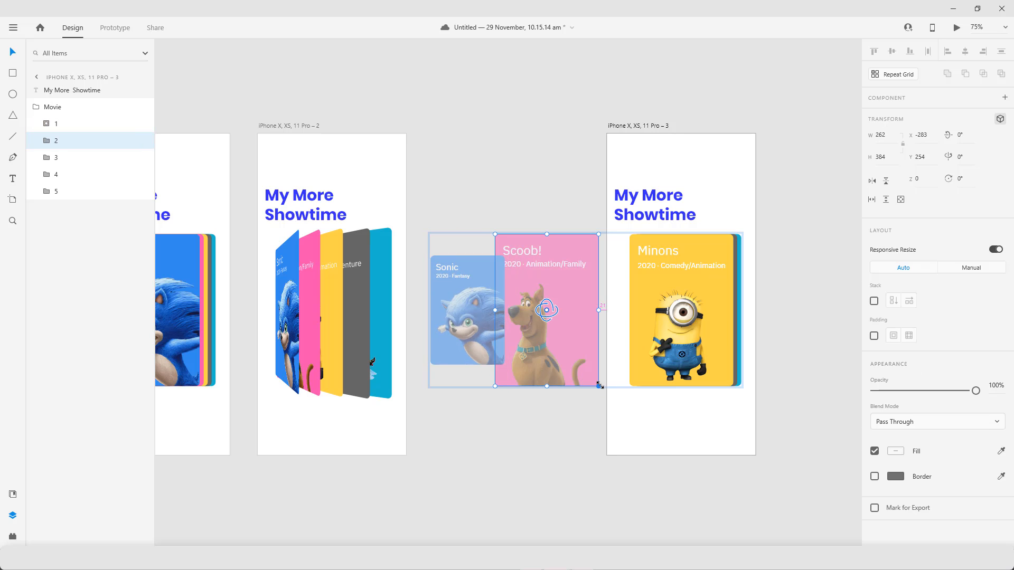
left_click_drag(599, 386, 591, 376)
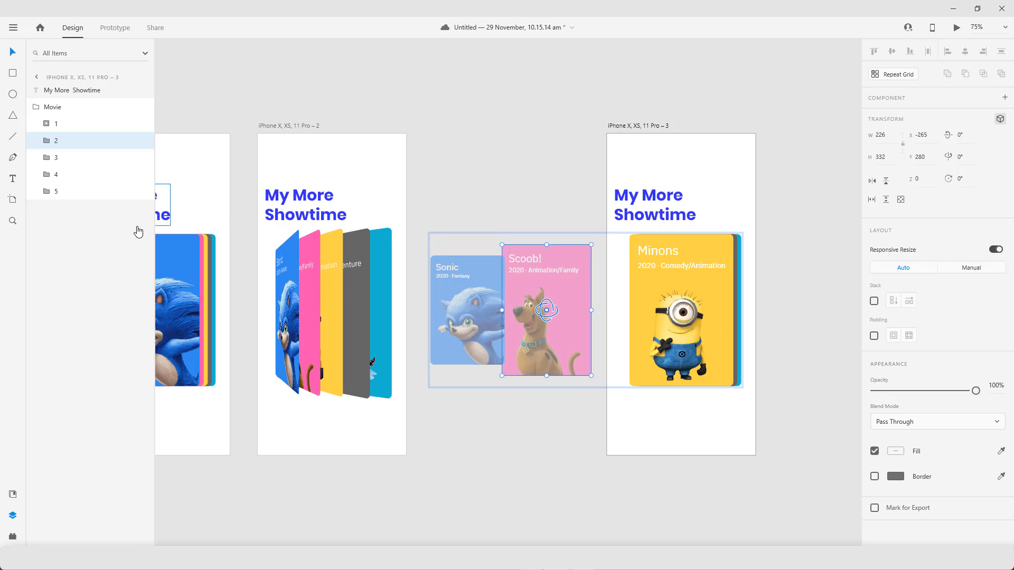
Select cards 4 and 5 in the third artboard's Movie group and shift them right off the artboard, card 4 landing at X 417
left_click(63, 175)
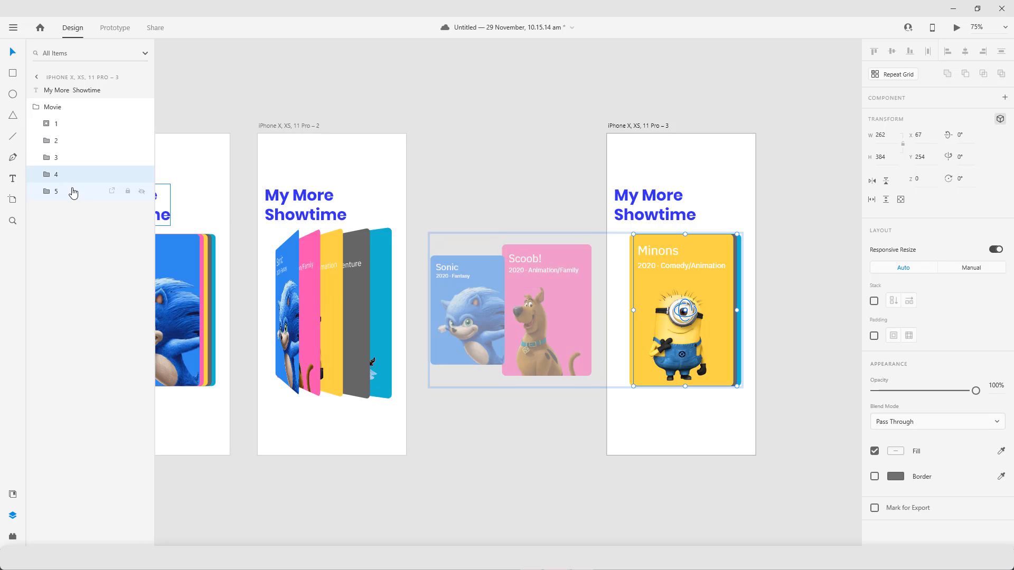
left_click(73, 193, "shift")
key("shift+Right")
key("shift+Right")
key("shift+Right")
key("shift+Right")
key("shift+Right")
key("shift+Right")
key("shift+Right")
key("shift+Right")
key("shift+Right")
key("shift+Right")
key("shift+Right")
key("shift+Right")
key("shift+Right")
key("shift+Right")
key("shift+Right")
key("shift+Right")
key("shift+Right")
key("shift+Right")
key("shift+Right")
key("shift+Right")
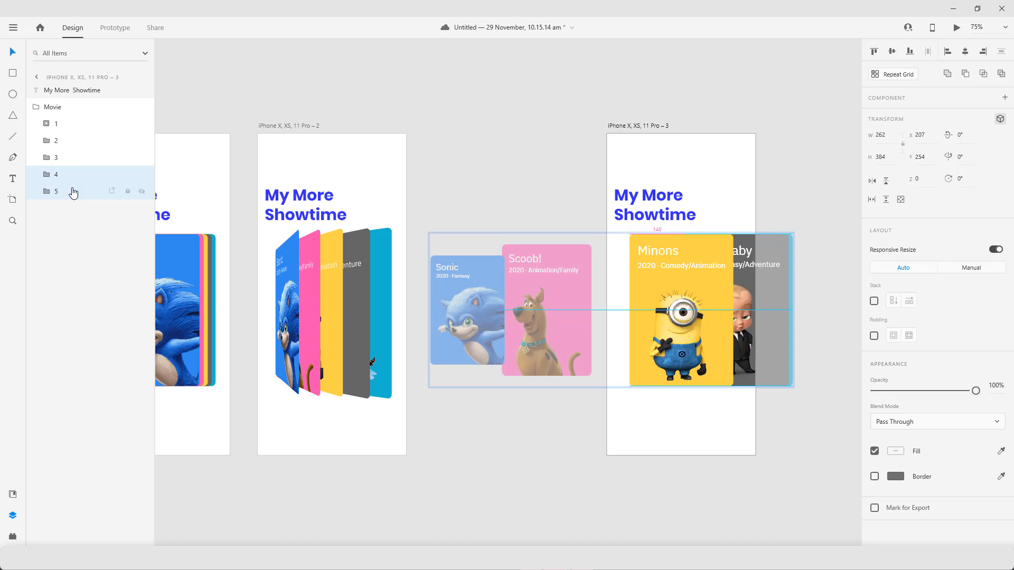
key("shift+Right")
key("shift+Right")
key("shift+Right")
key("shift+Right")
key("shift+Right")
key("shift+Right")
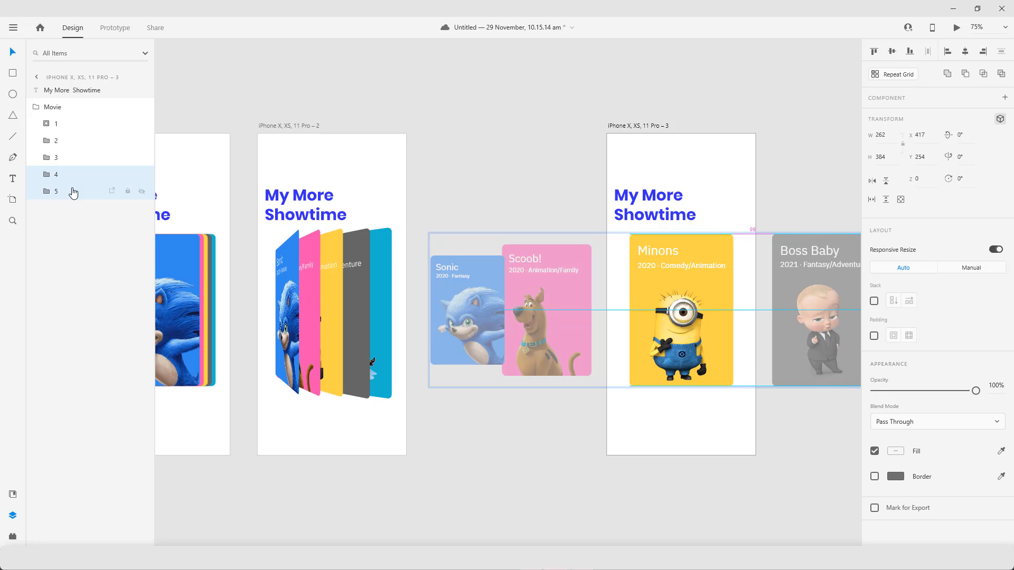
Scale card 4 down about its centre to 226 × 332, and card 5 more strongly to 188 × 276
scroll(278, 238, "right", 4)
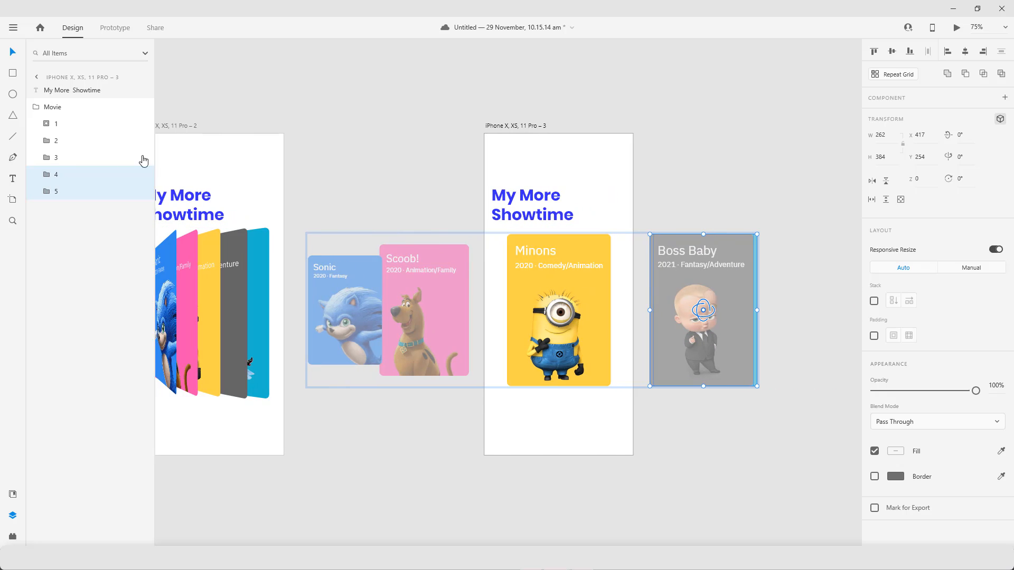
left_click(86, 175)
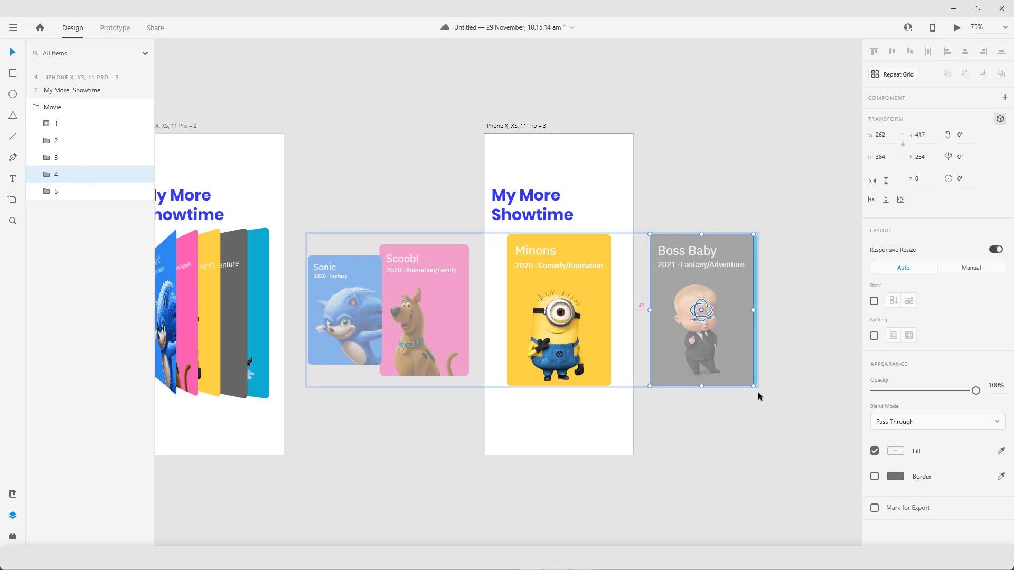
left_click_drag(753, 387, 744, 380)
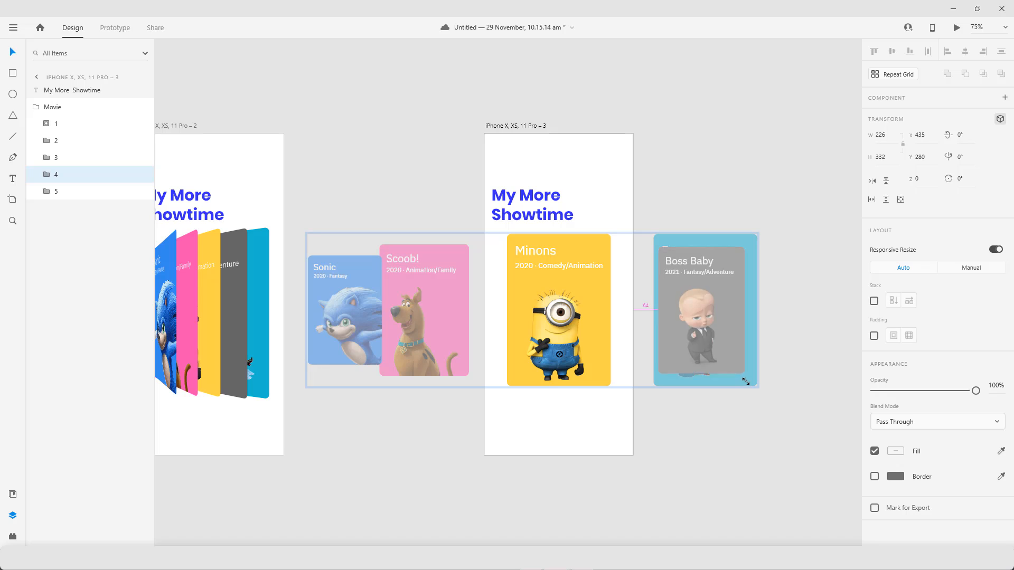
left_click(755, 385)
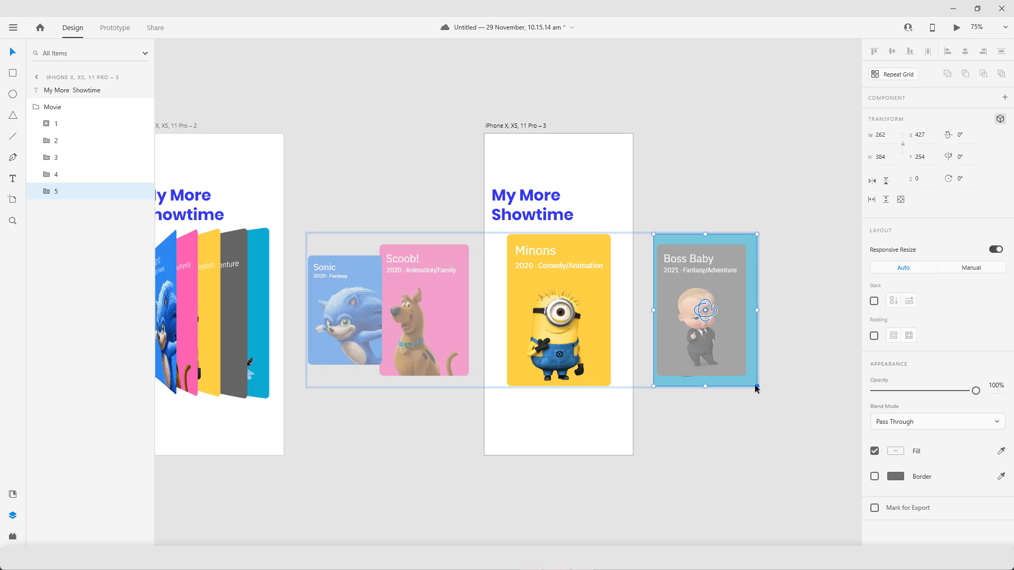
left_click_drag(756, 385, 743, 369)
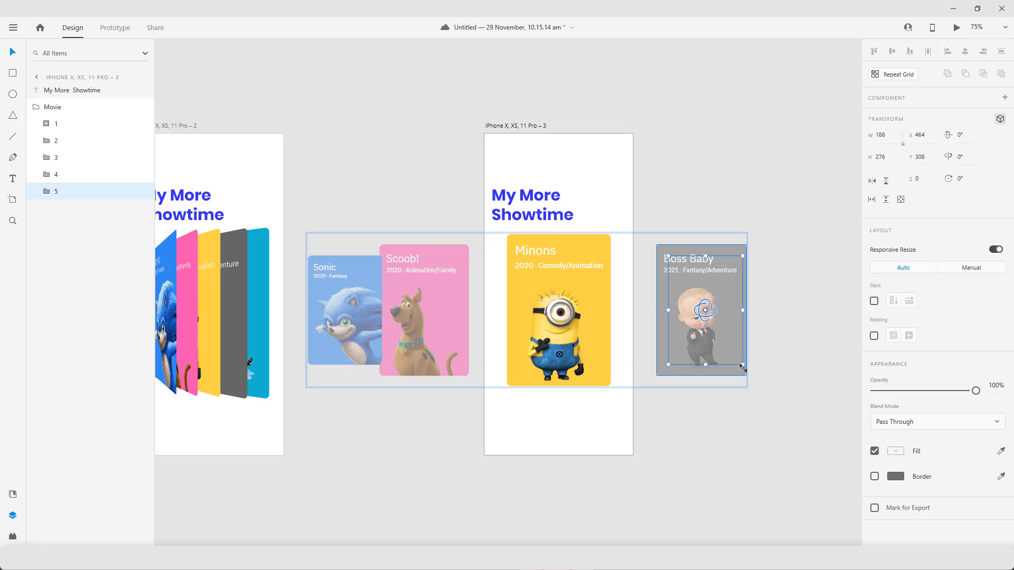
Move card 5 further right to X 634 so it sticks out beyond card 4
key("shift+Right")
key("shift+Right")
key("shift+Right")
key("shift+Right")
key("shift+Right")
key("shift+Right")
key("shift+Right")
key("shift+Right")
key("shift+Right")
key("shift+Right")
key("shift+Right")
key("shift+Right")
key("shift+Right")
key("shift+Right")
key("shift+Right")
key("shift+Right")
key("shift+Right")
key("shift+Right")
key("shift+Right")
key("shift+Right")
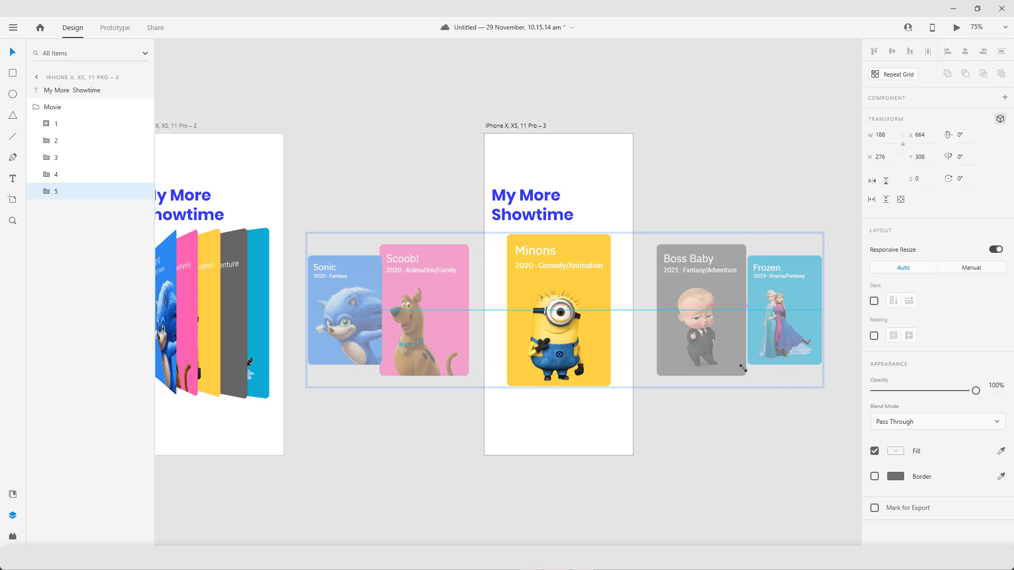
key("shift+Left")
key("shift+Left")
key("shift+Left")
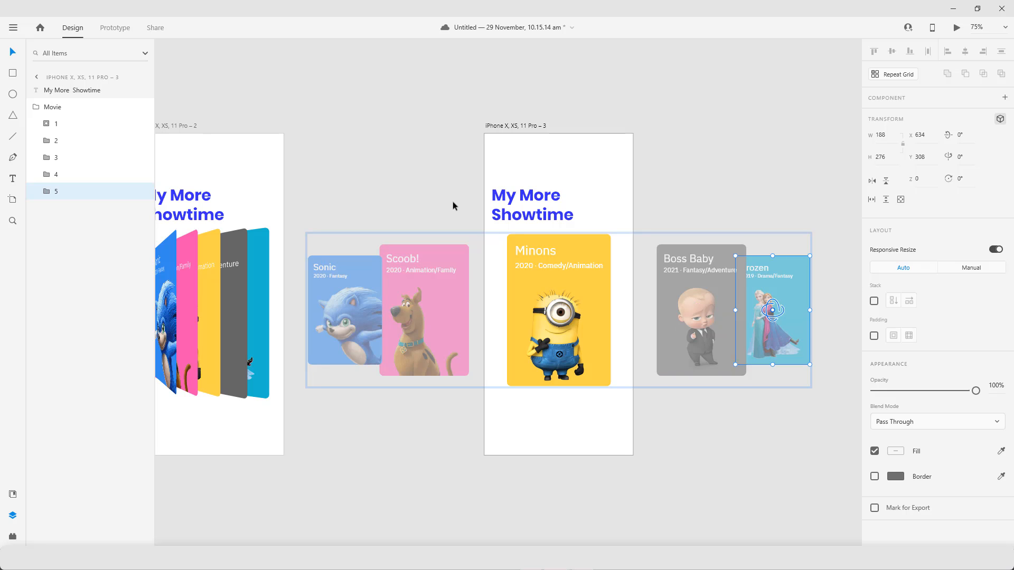
Set the Y rotation of card 3 (Minons) on the third artboard to 360°
left_click(550, 305)
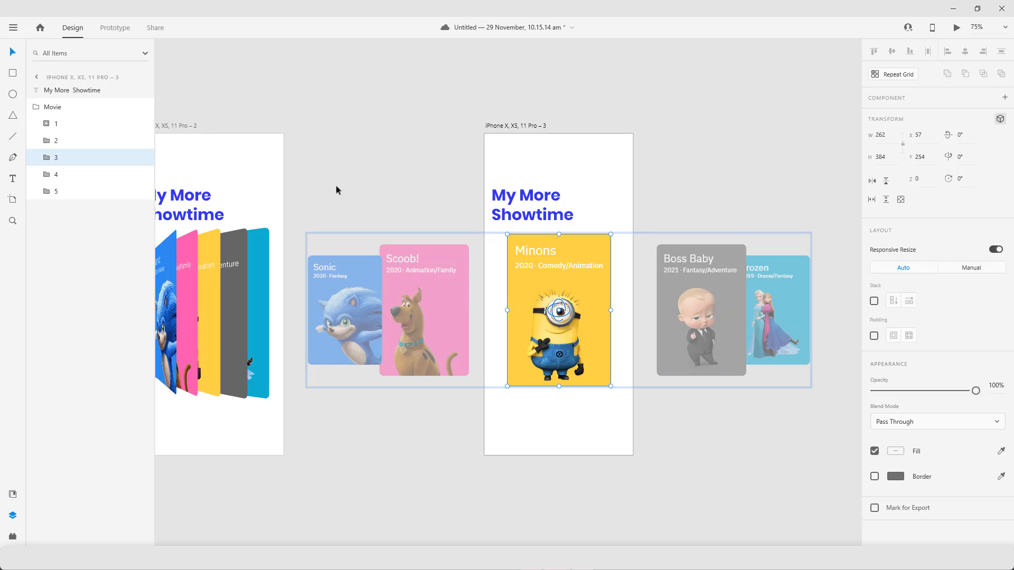
left_click(965, 158)
type("360")
key("Return")
left_click(638, 99)
In Prototype mode, link the first artboard's Movie group to the second artboard
scroll(638, 99, "left", 10)
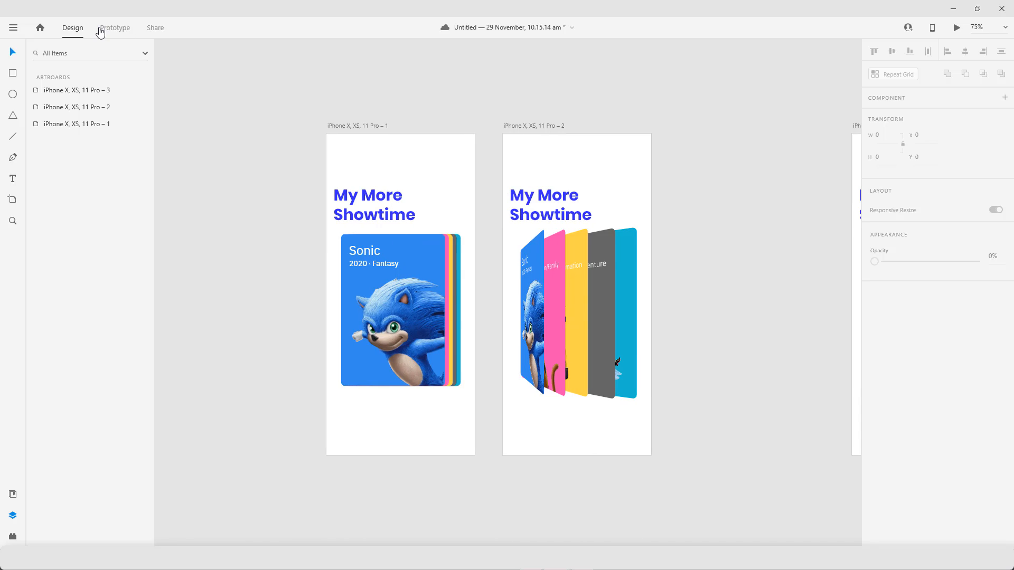
left_click(109, 30)
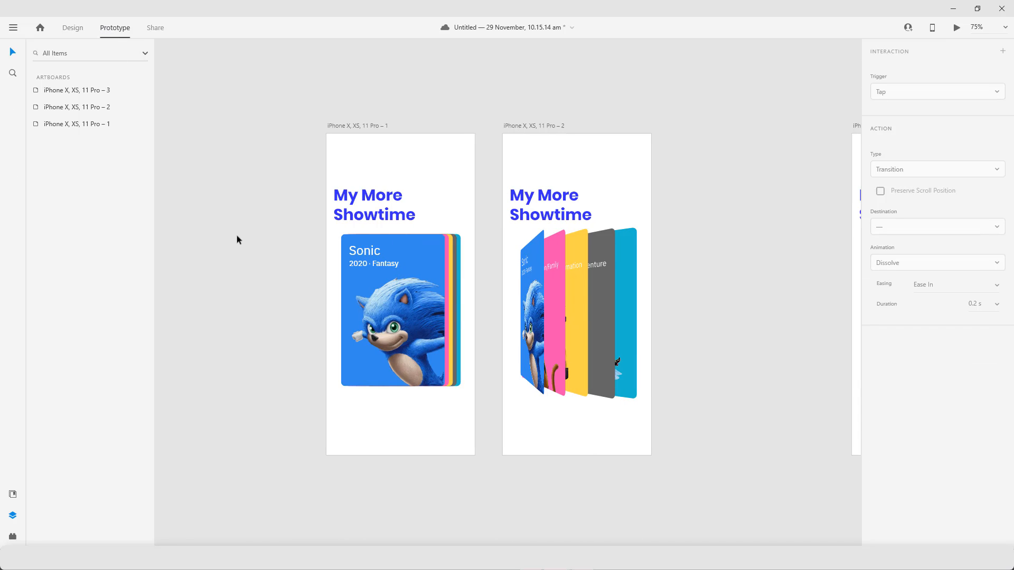
scroll(323, 299, "right", 4)
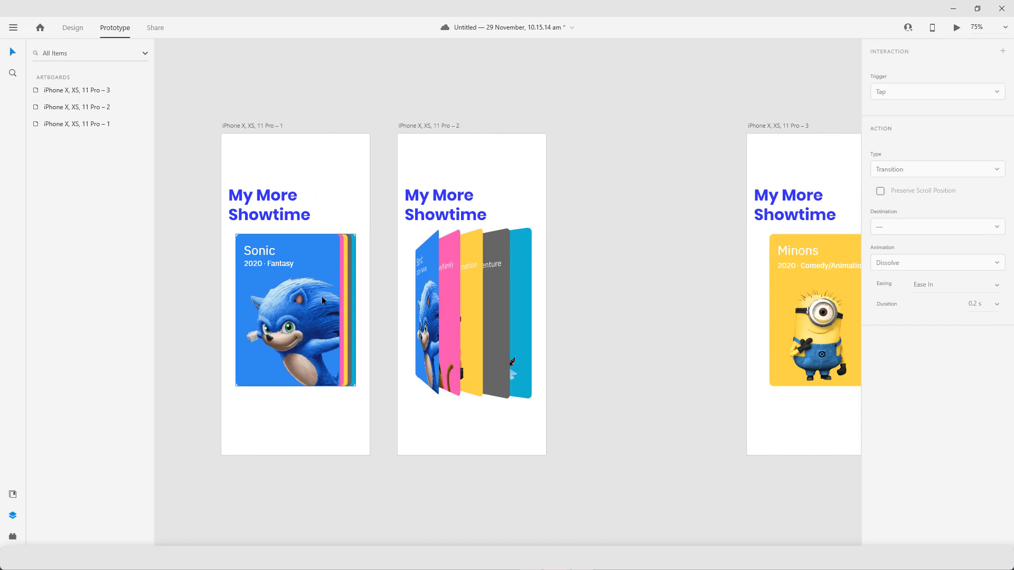
left_click(291, 283)
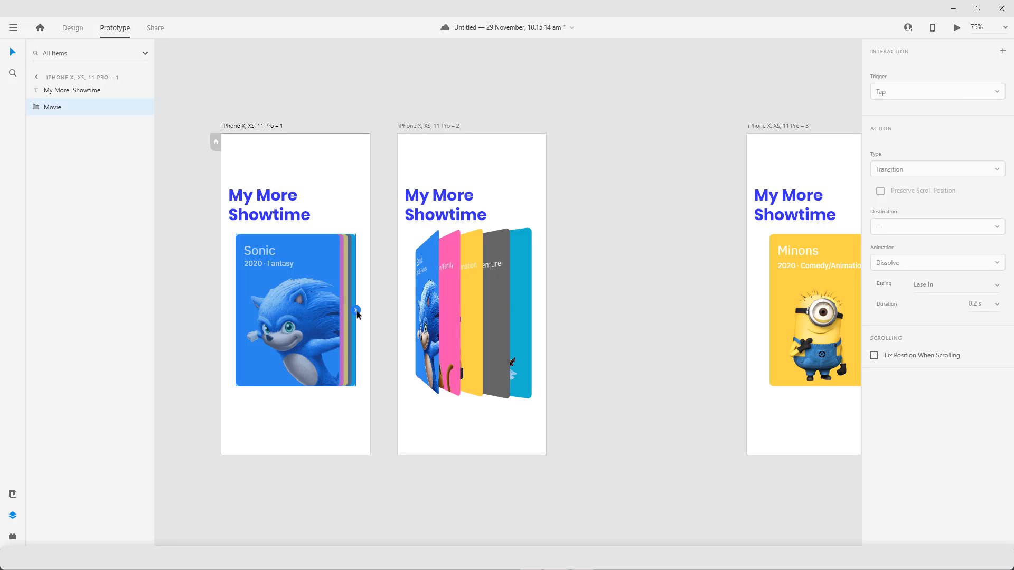
left_click_drag(356, 313, 417, 285)
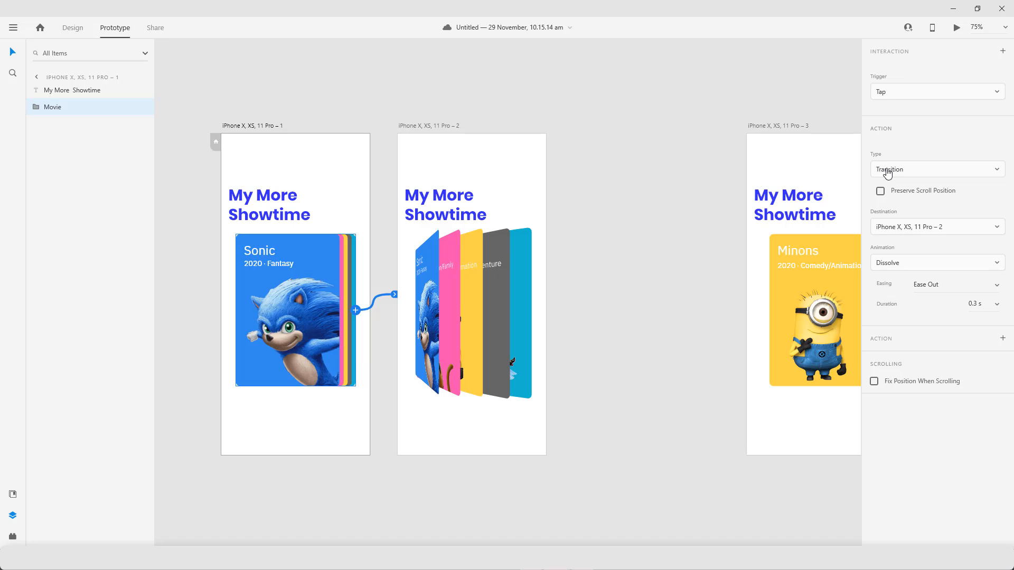
Set the link's action to Auto-Animate with Snap easing and a duration of 1 s
left_click(887, 172)
left_click(890, 171)
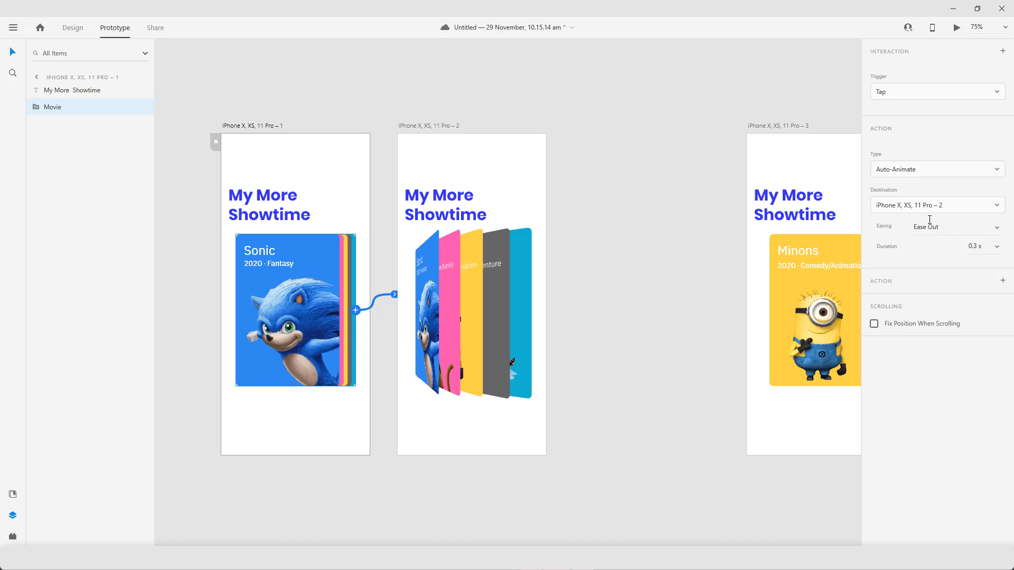
left_click(997, 228)
left_click(955, 296)
left_click(992, 247)
type("1")
key("Return")
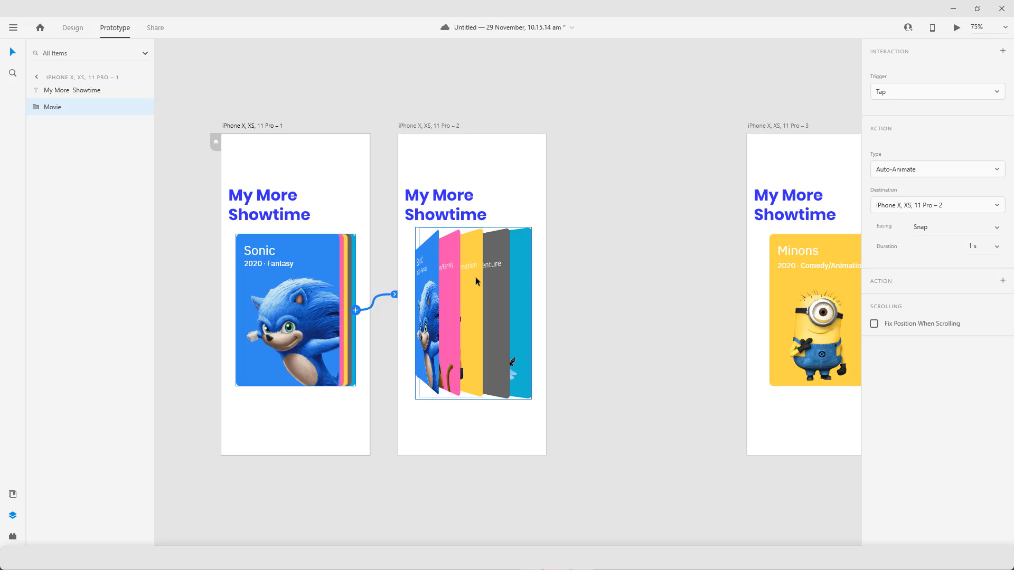
Preview the prototype from the first artboard, play the card-fanning transition, and close the preview
left_click(268, 83)
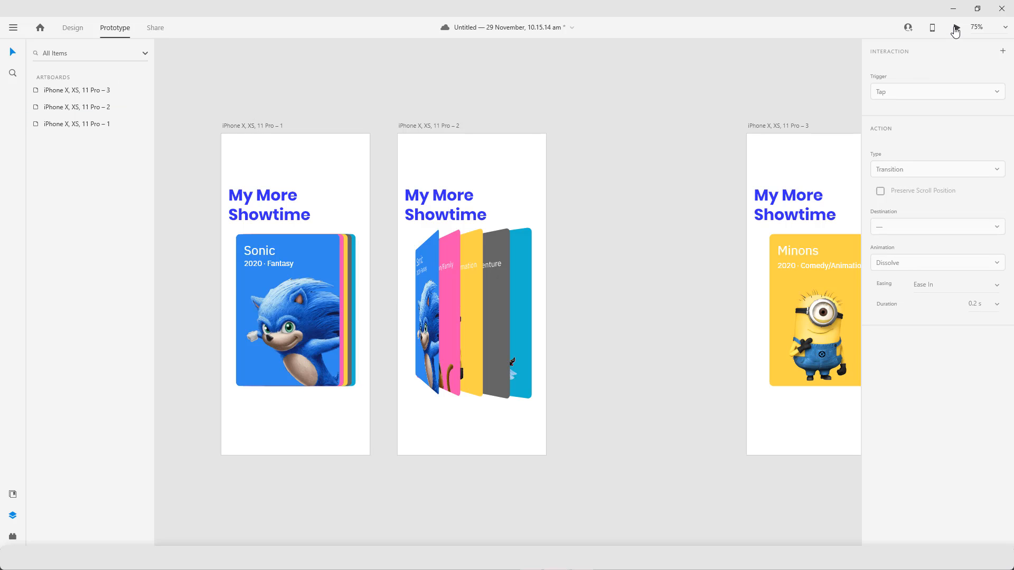
left_click(956, 29)
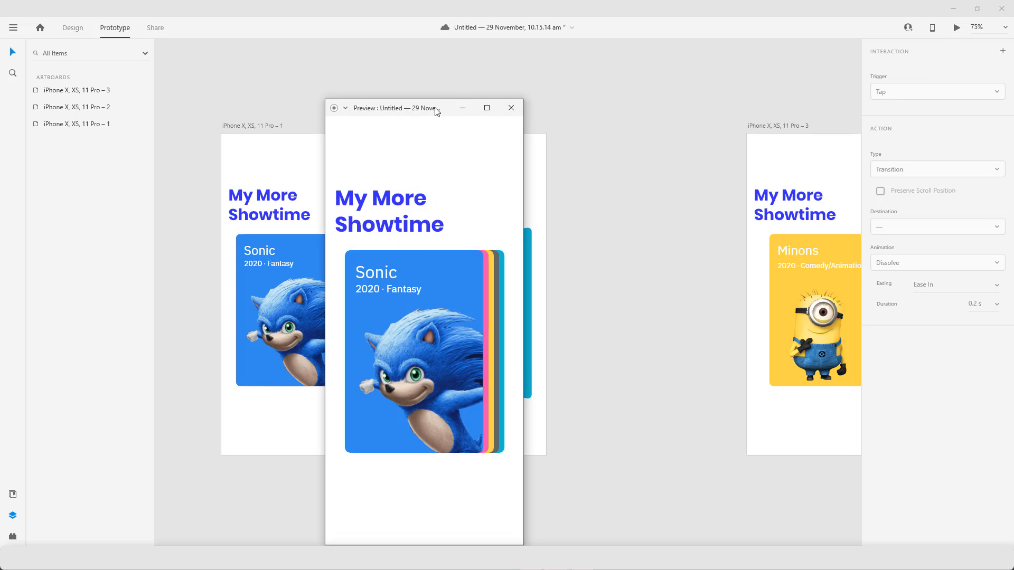
left_click_drag(437, 111, 749, 59)
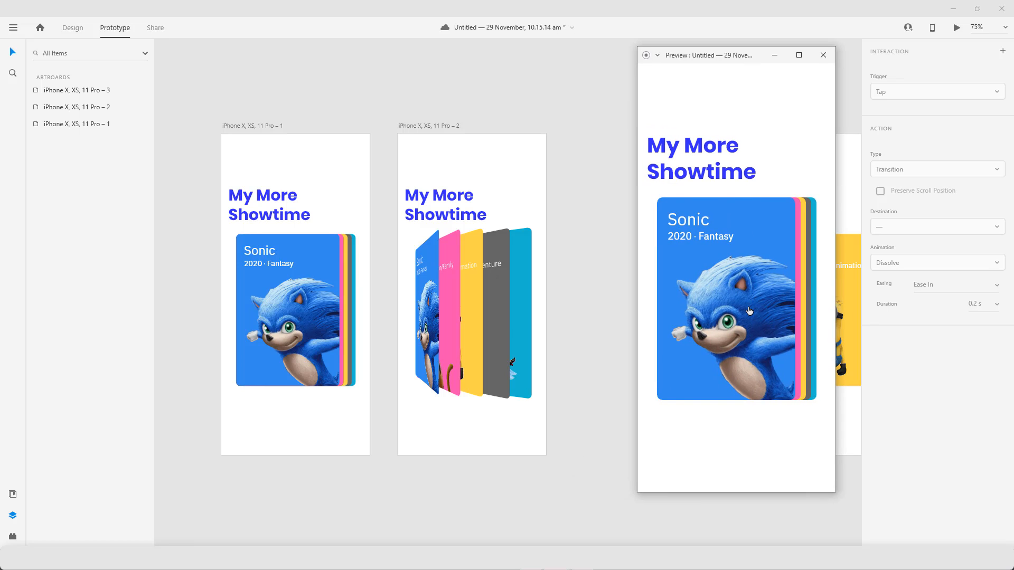
left_click(750, 311)
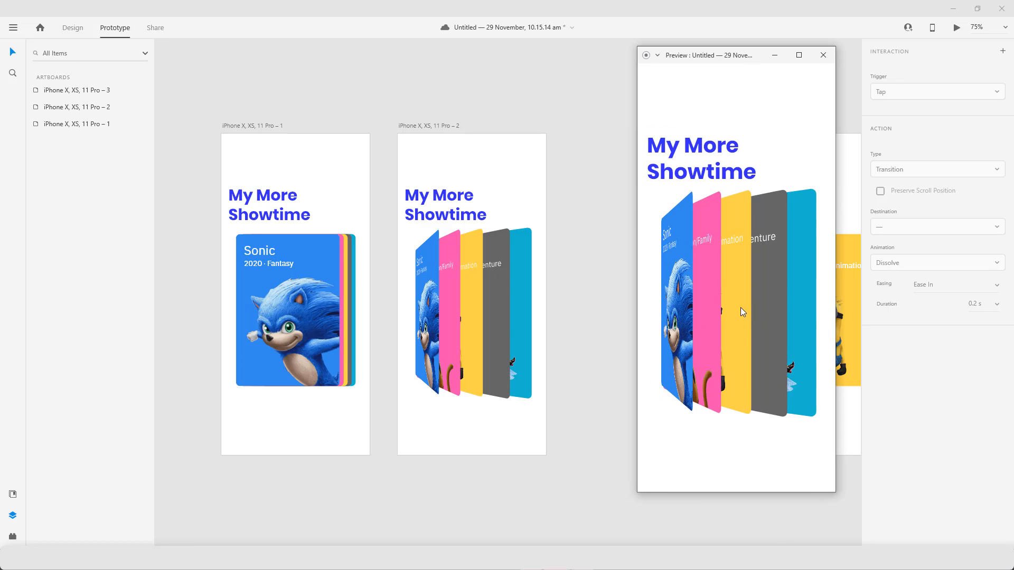
left_click(829, 58)
Link card 3 inside the second artboard's Movie group to the third artboard, with Auto-Animate, Snap easing and 1 s duration
scroll(666, 122, "right", 3)
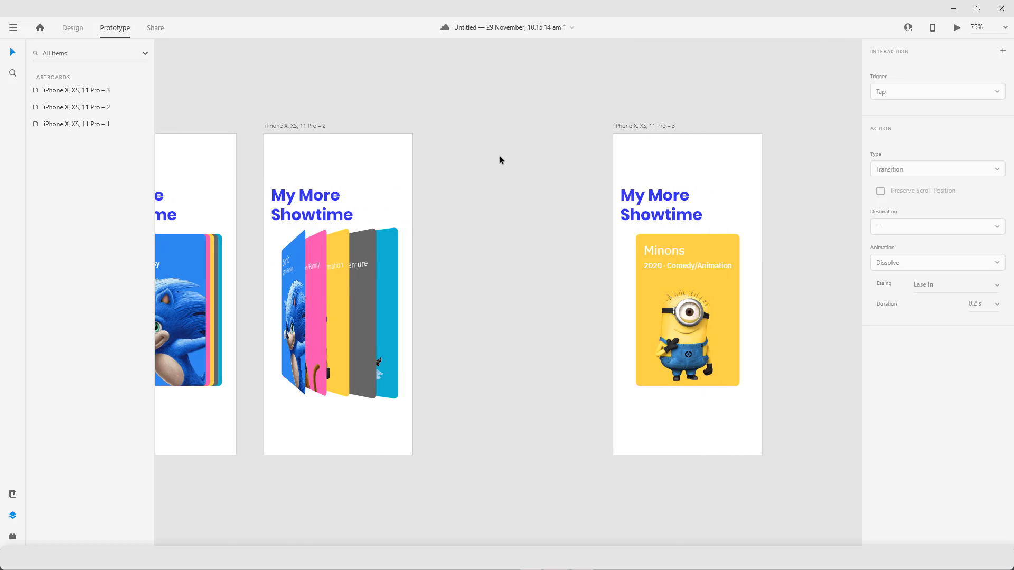
double_click(346, 283)
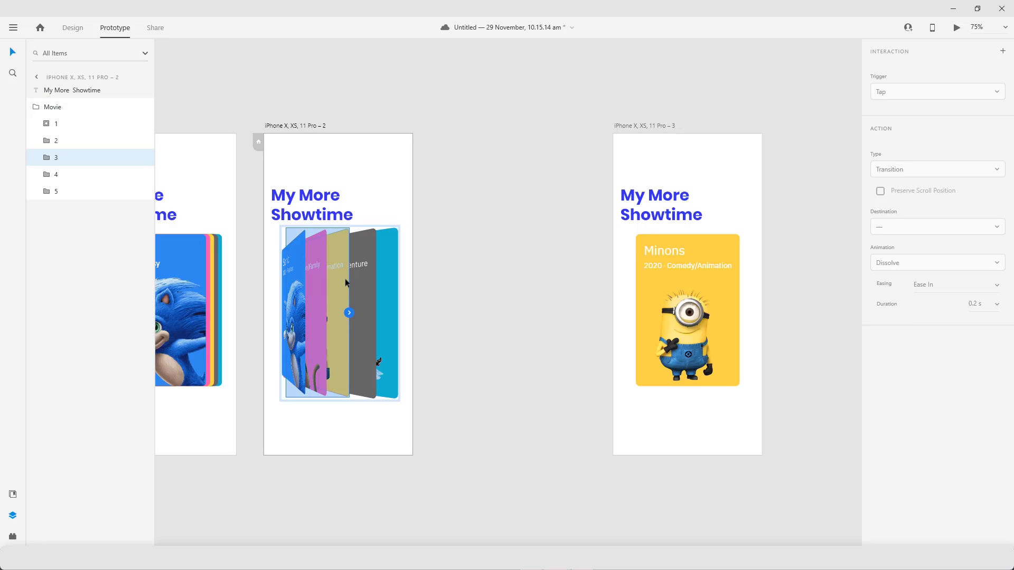
left_click_drag(349, 313, 663, 215)
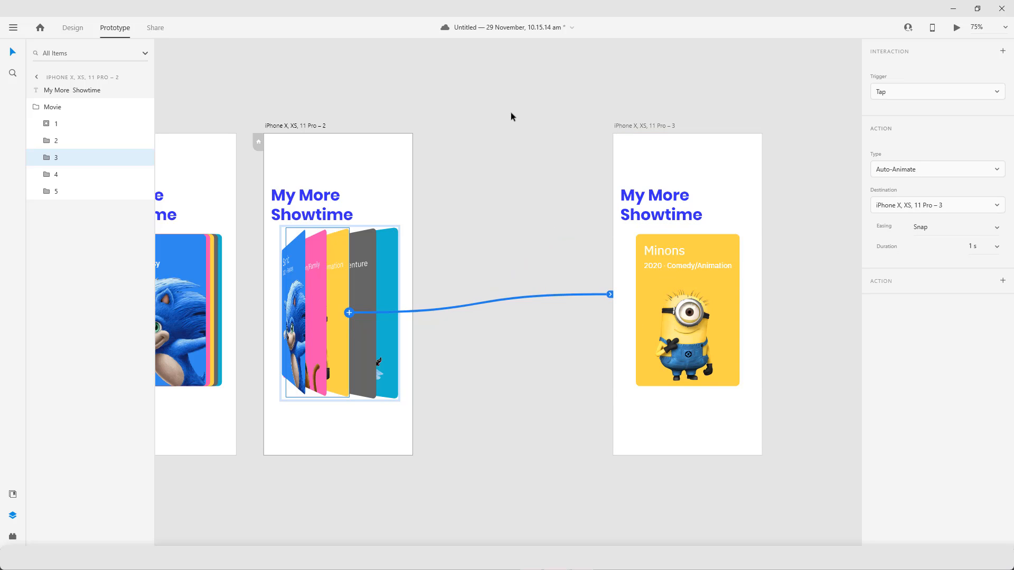
left_click(402, 124)
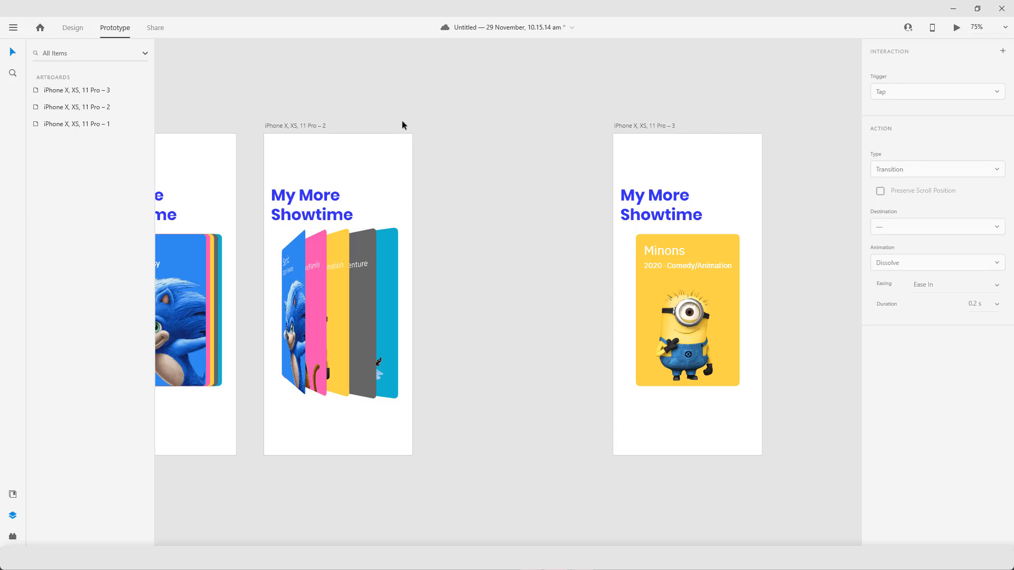
Preview the prototype from the second artboard, play the transition to the third, and return to the maximised document window
left_click(290, 125)
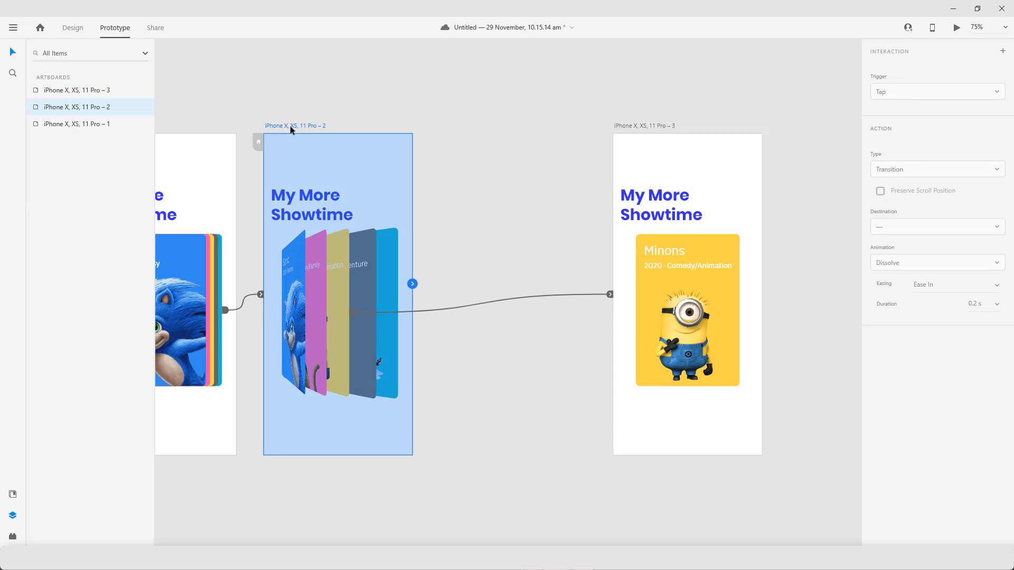
left_click(956, 29)
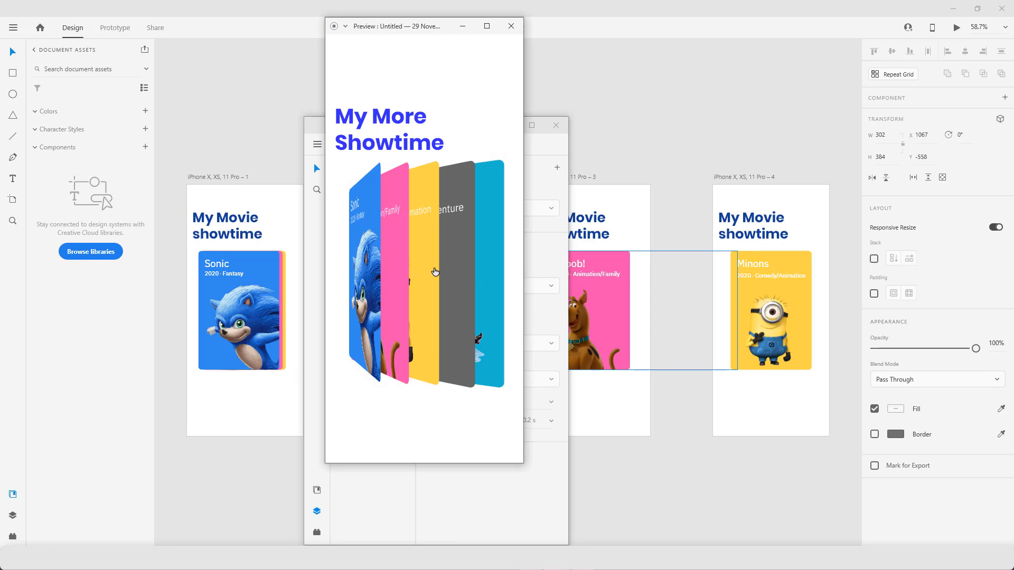
left_click(436, 278)
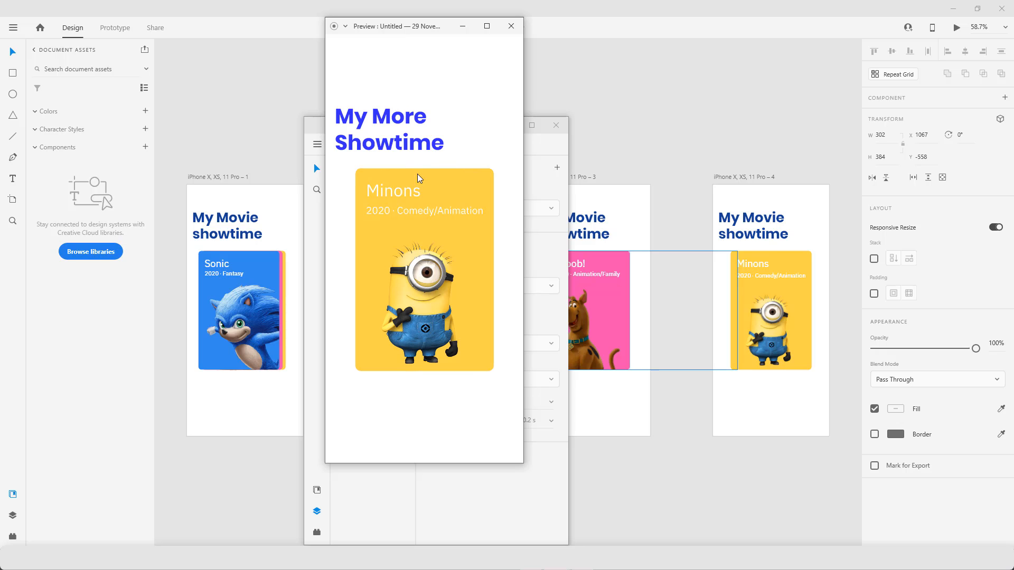
left_click(511, 26)
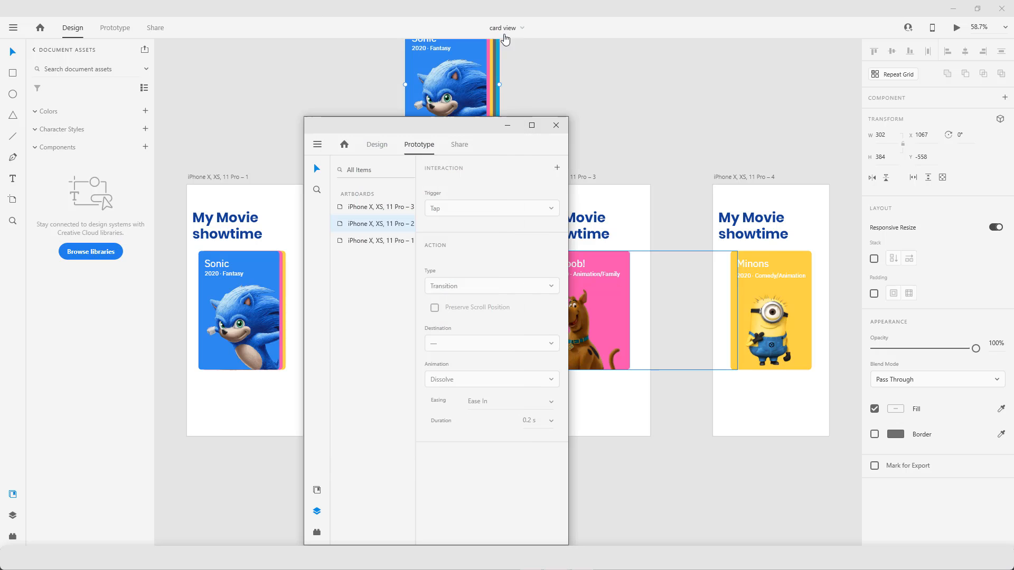
left_click(532, 127)
left_click(515, 249)
In Design mode, draw a rectangle about 91 wide below the Minons card on the third artboard and set its height to 48
scroll(515, 249, "down", 2)
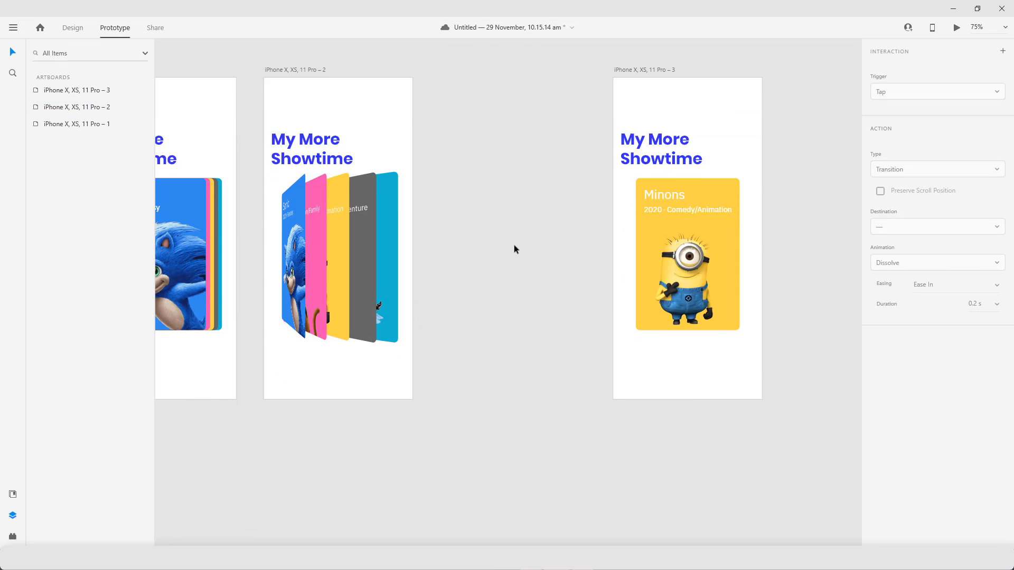
scroll(514, 250, "down", 1)
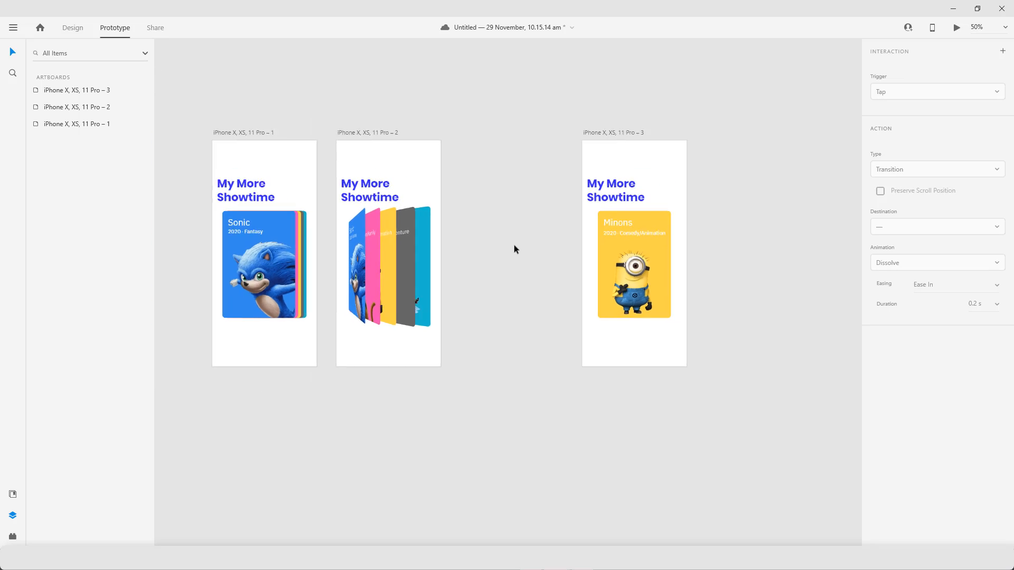
left_click(73, 28)
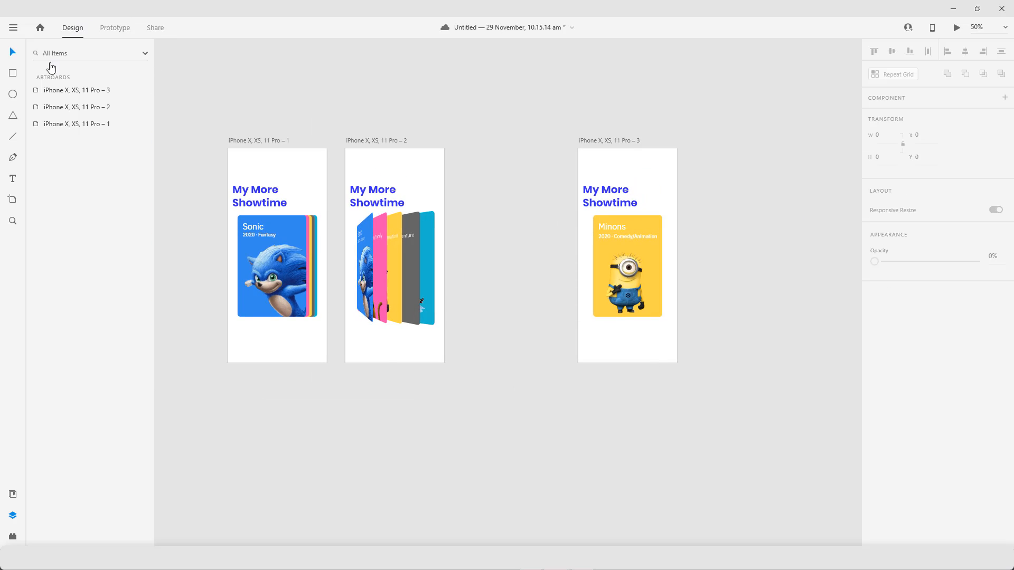
left_click(13, 73)
scroll(614, 294, "up", 2)
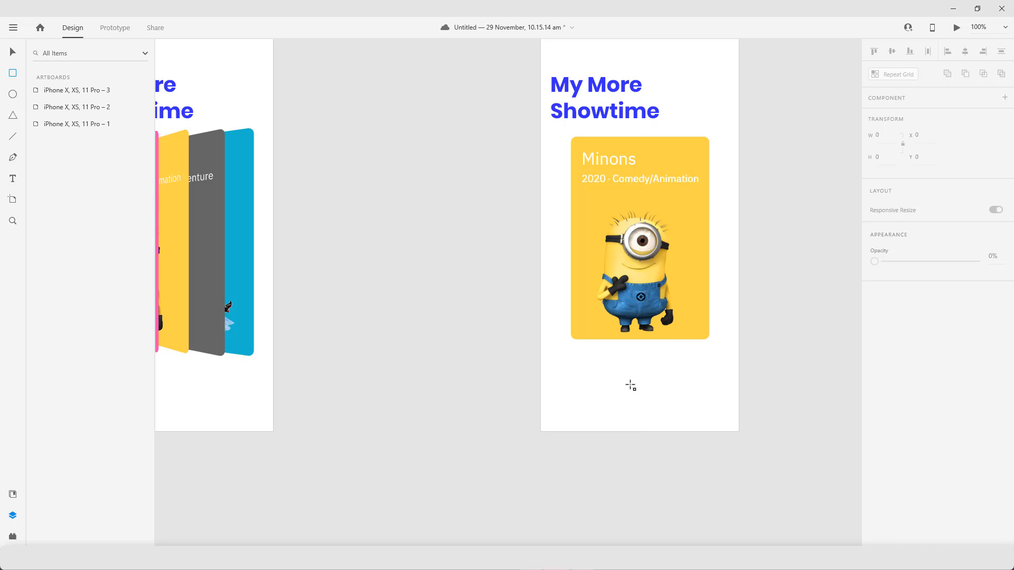
left_click_drag(600, 367, 647, 383)
left_click(888, 160)
type("48")
key("Return")
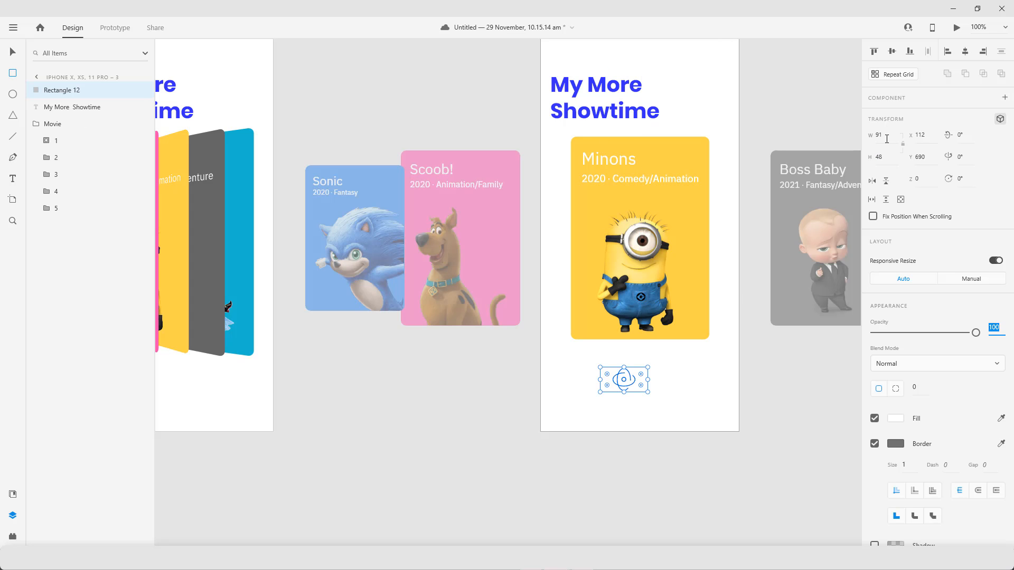
Set the width of the rectangle below the Minons card to 100
left_click(889, 135)
type("100")
key("Return")
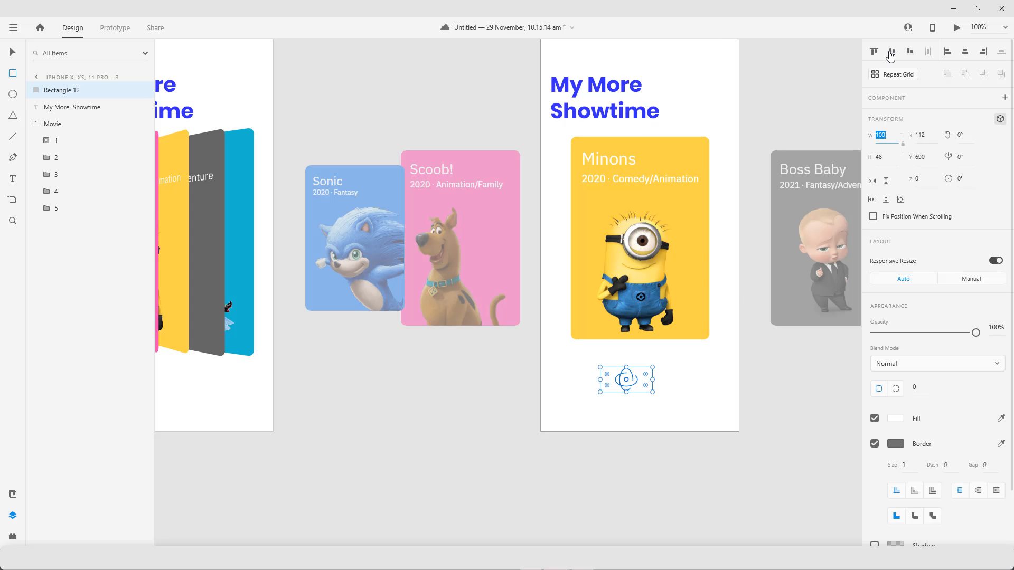
Turn off 3D transforms for the rectangle and centre it horizontally below the Minons card at X 138, Y 692
left_click(892, 51)
left_click(964, 51)
left_click(1000, 119)
key("shift+Down")
key("shift+Down")
key("shift+Down")
key("shift+Down")
key("shift+Down")
key("shift+Down")
key("shift+Down")
key("shift+Down")
key("shift+Down")
key("shift+Down")
key("shift+Down")
key("shift+Down")
key("shift+Down")
key("shift+Down")
key("shift+Down")
key("shift+Down")
key("shift+Down")
key("shift+Down")
key("shift+Down")
key("shift+Down")
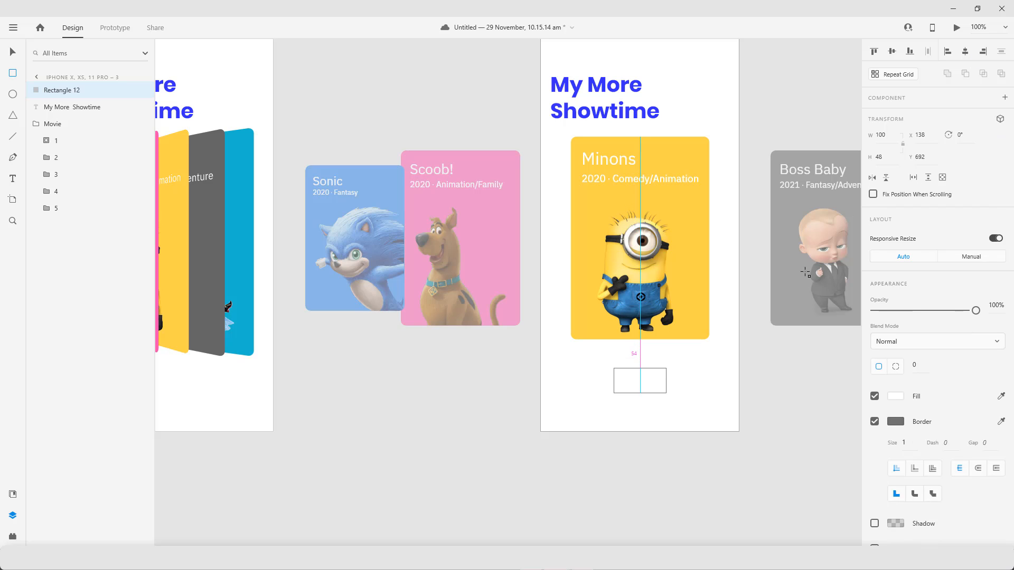
Fill the rectangle with a saturated violet-blue close to the heading's colour
left_click(897, 396)
left_click(860, 442)
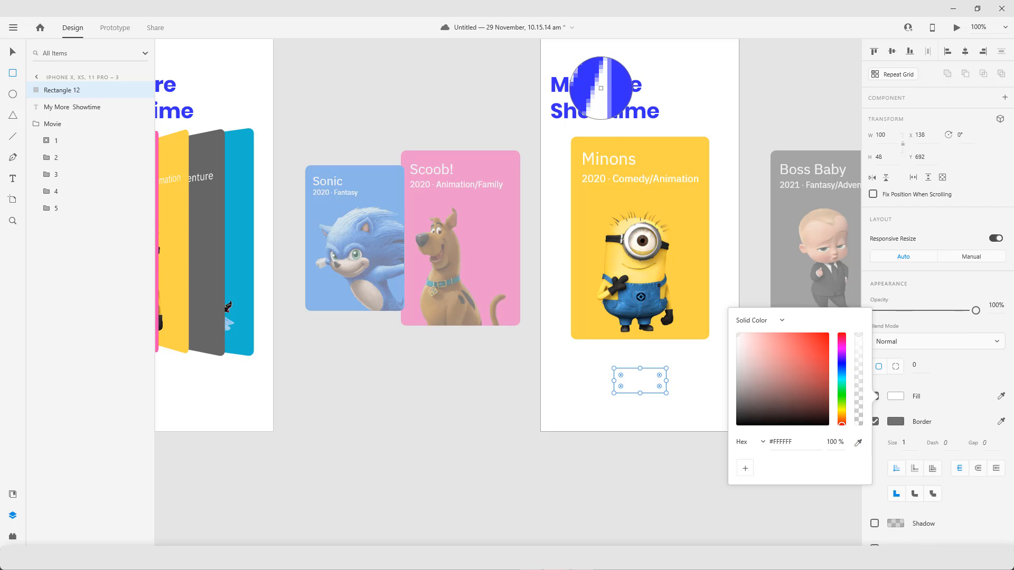
left_click(568, 85)
left_click_drag(841, 369, 842, 414)
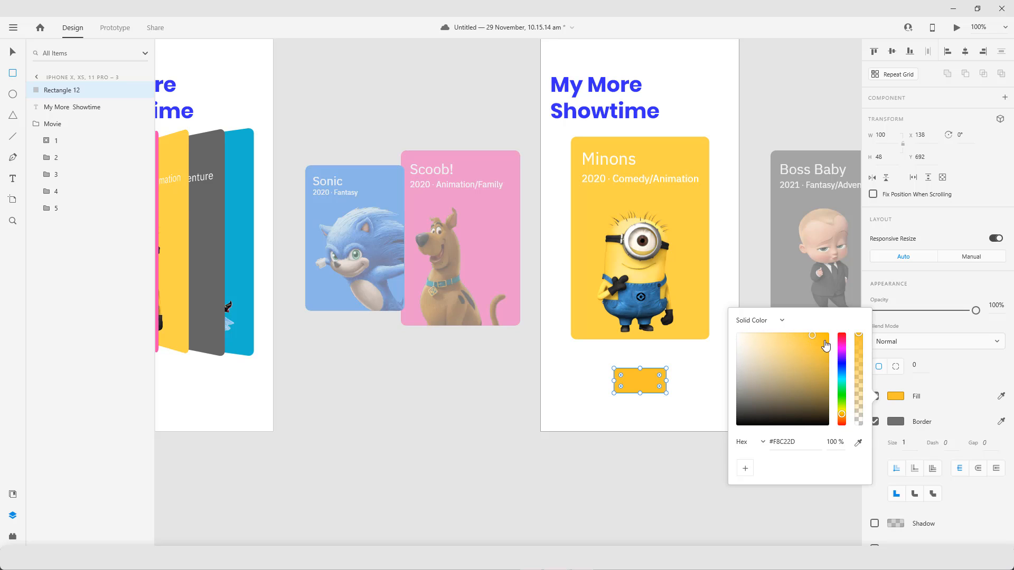
left_click_drag(825, 340, 838, 362)
Round the rectangle into a pill with a corner radius of 190 and remove its border
left_click(917, 365)
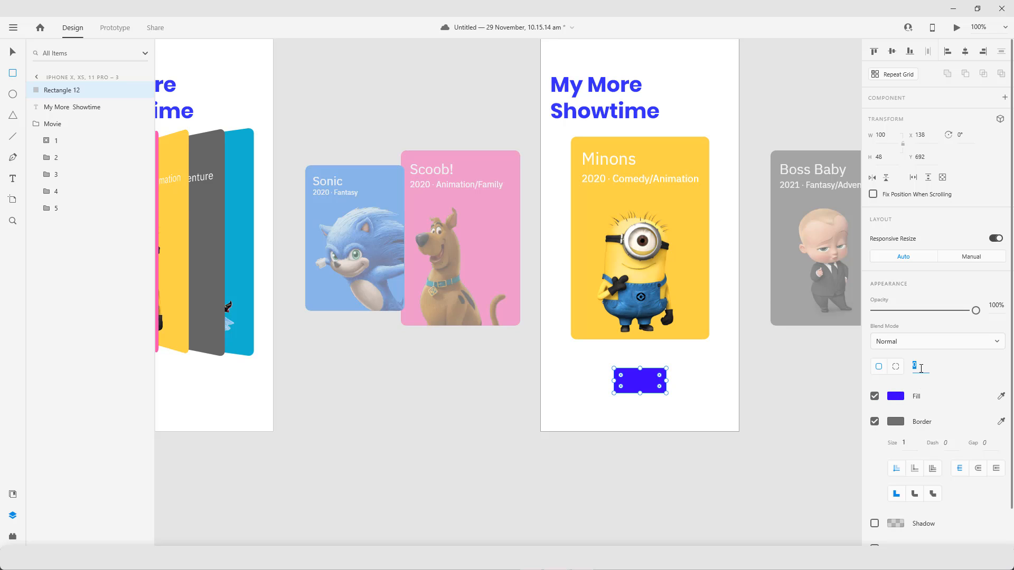
type("190")
key("Return")
left_click(874, 422)
Add a text label reading "Reset" just below the blue pill
scroll(725, 431, "up", 3)
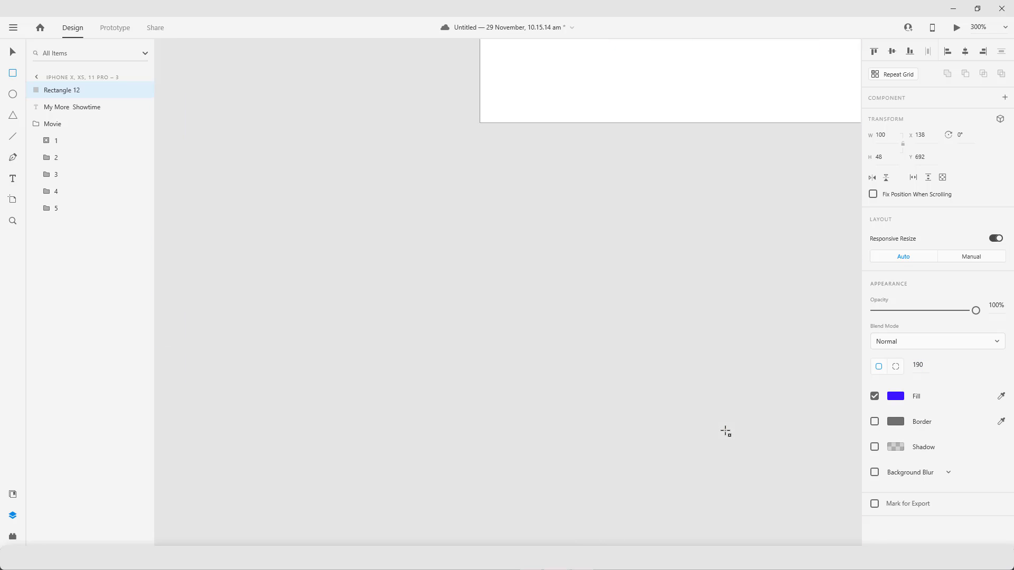
key("t")
left_click(539, 302)
type("Rest")
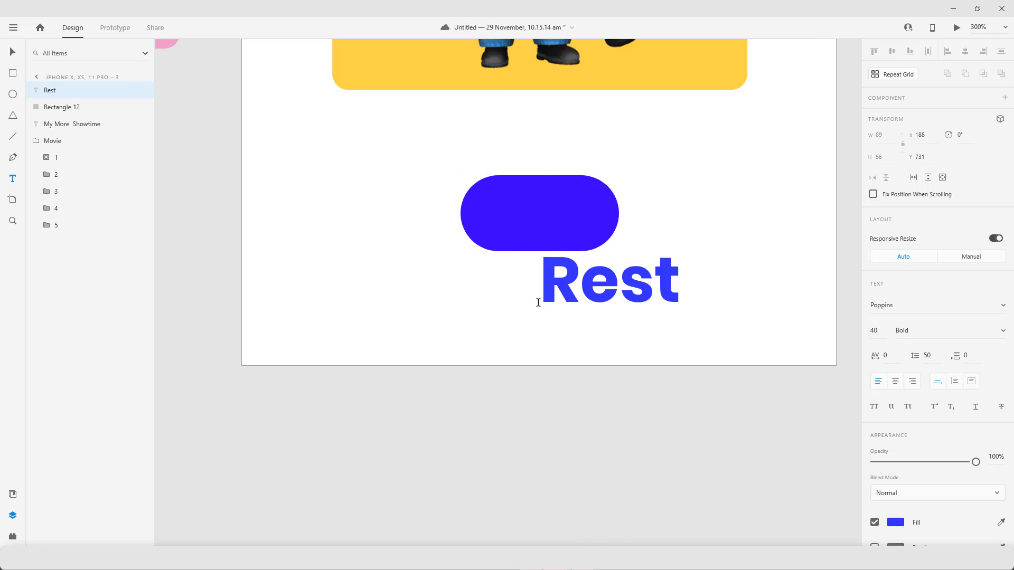
key("Left")
type("e")
key("Escape")
Format the Reset label as Poppins Regular at size 18
left_click(875, 330)
type("10")
key("Return")
left_click(917, 330)
type("Regular")
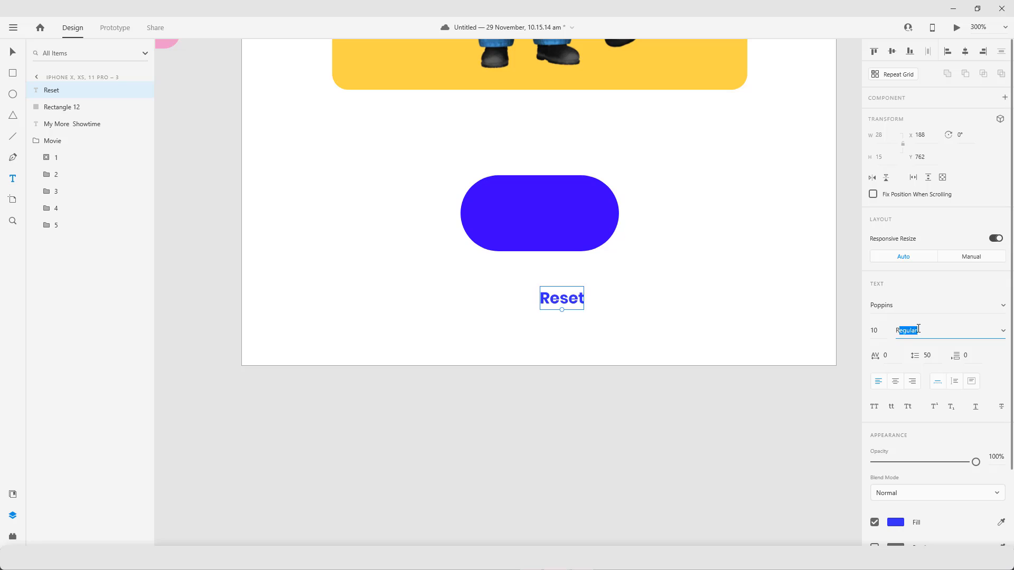
key("Return")
key("shift+Up")
left_click(881, 332)
type("18")
key("Return")
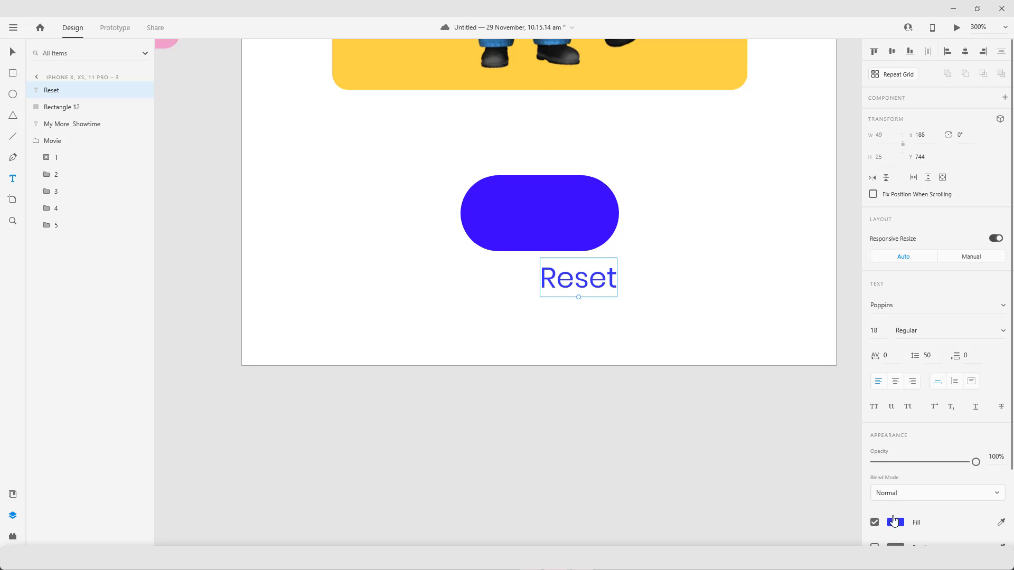
Change the Reset label's fill to white (fff)
left_click(894, 523)
type("fff")
key("Return")
Centre the Reset label on the blue pill and group the two into one button
key("v")
left_click_drag(585, 289, 547, 250)
key("Escape")
key("ctrl+g")
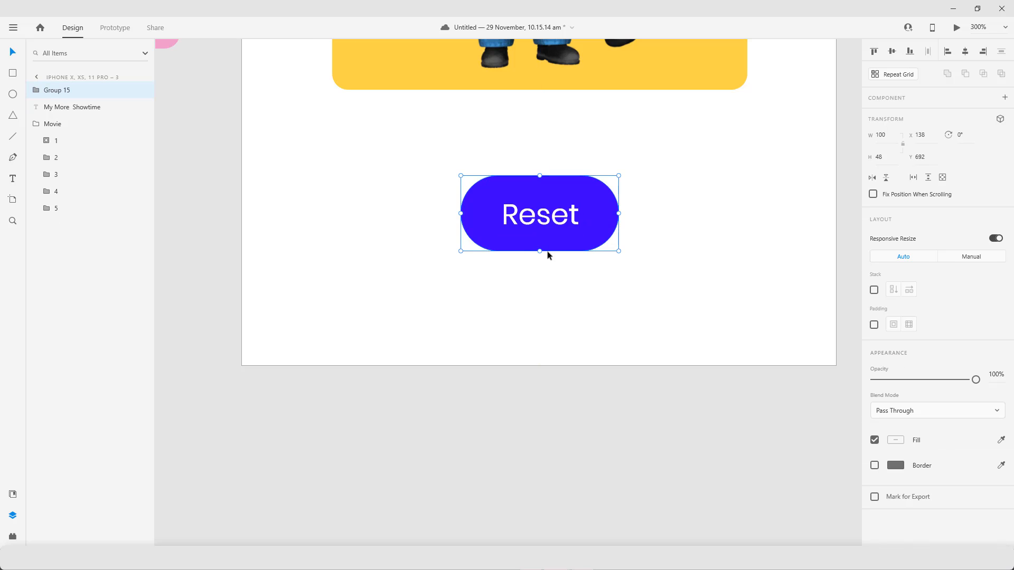
In Prototype mode, link the third artboard's Reset button to the first artboard, with Tap trigger, Auto-Animate, Snap easing and 1 s duration
key("ctrl+minus")
key("ctrl+minus")
left_click(464, 350)
key("ctrl+Tab")
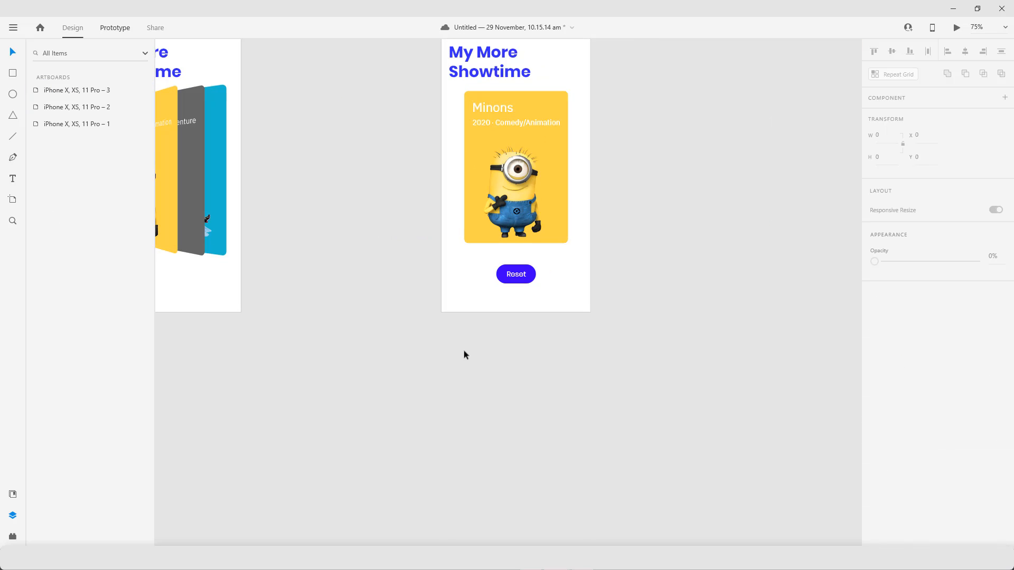
scroll(475, 359, "left", 3)
key("ctrl+minus")
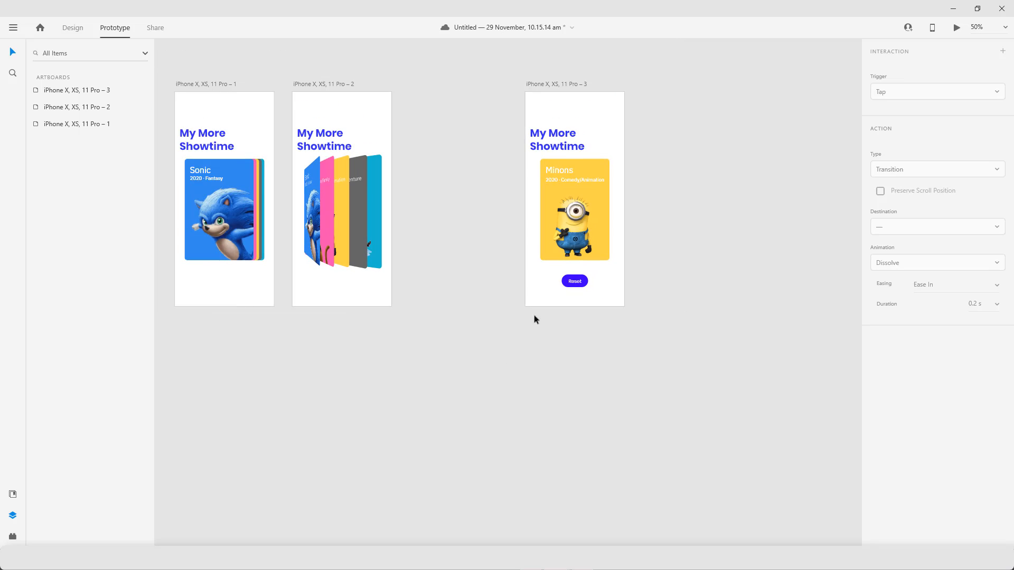
left_click(575, 281)
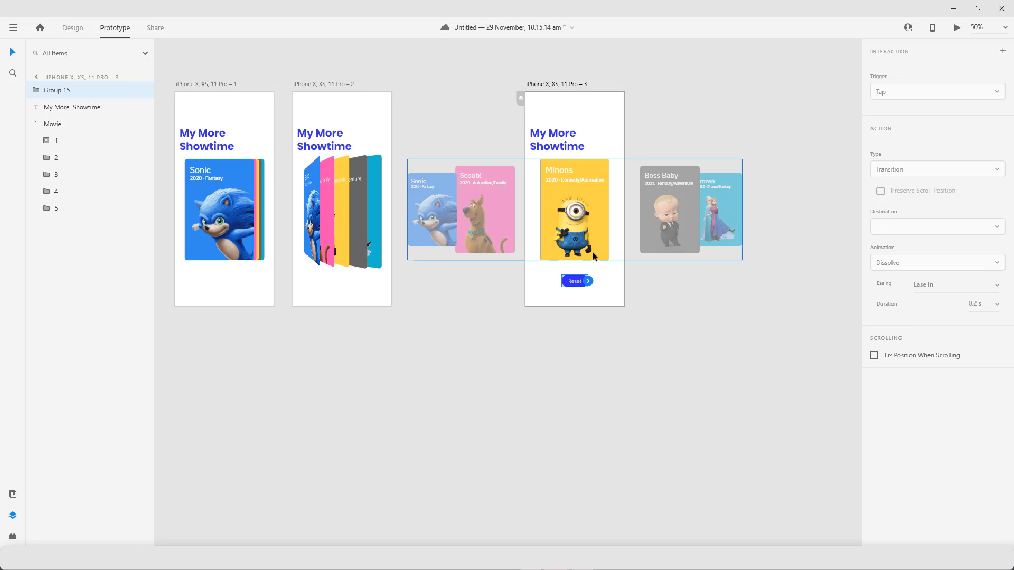
left_click_drag(589, 281, 283, 84)
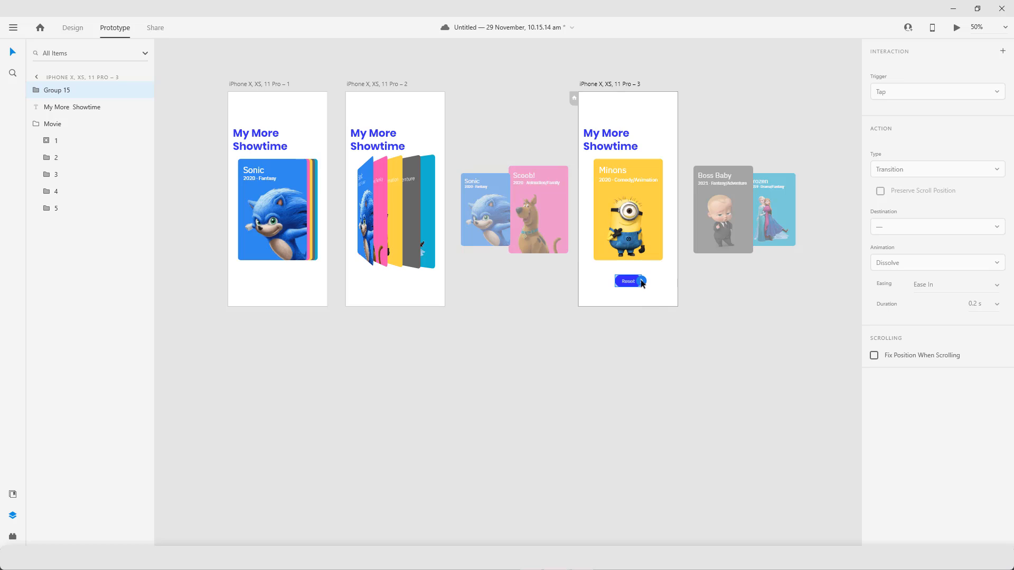
left_click_drag(641, 283, 305, 112)
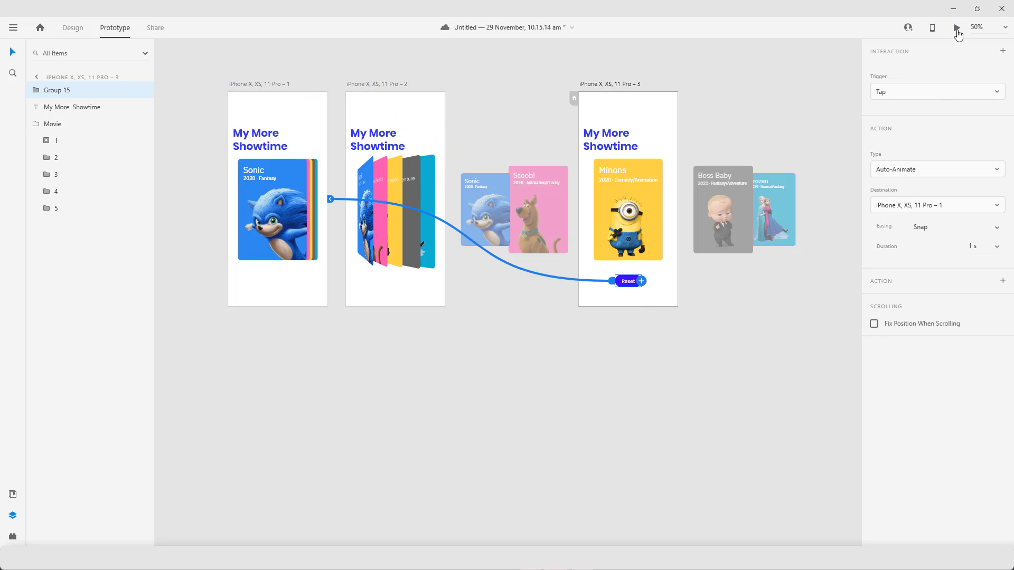
Preview from the third artboard, reset to the card stack, play both card transitions through to Minons, and reset again
key("ctrl+Return")
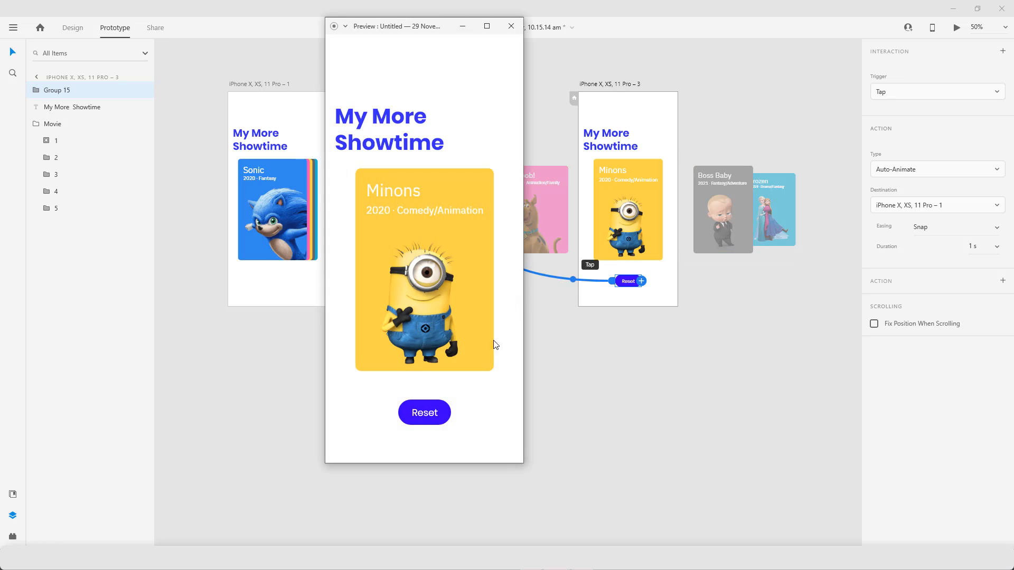
left_click(432, 409)
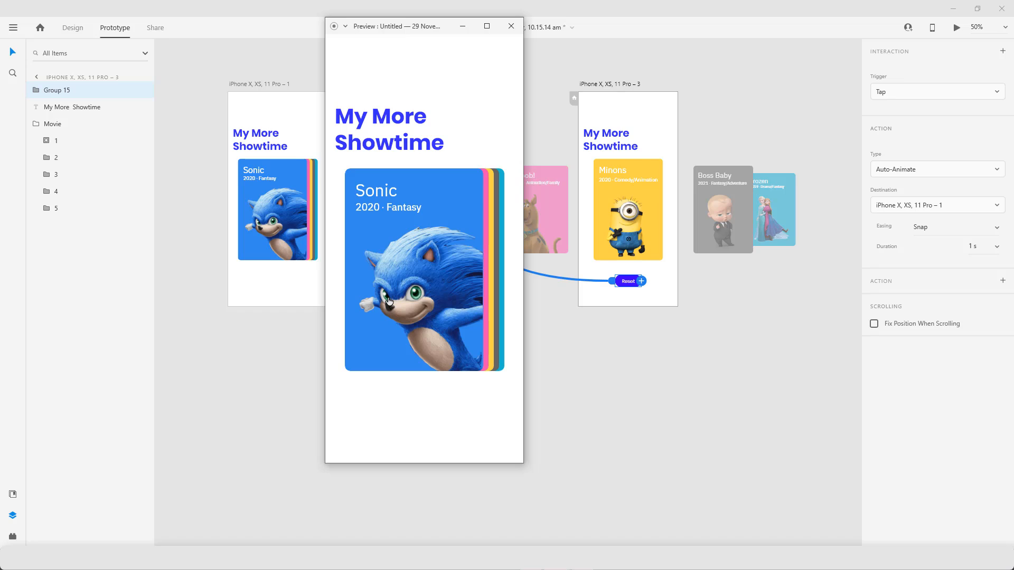
left_click(438, 287)
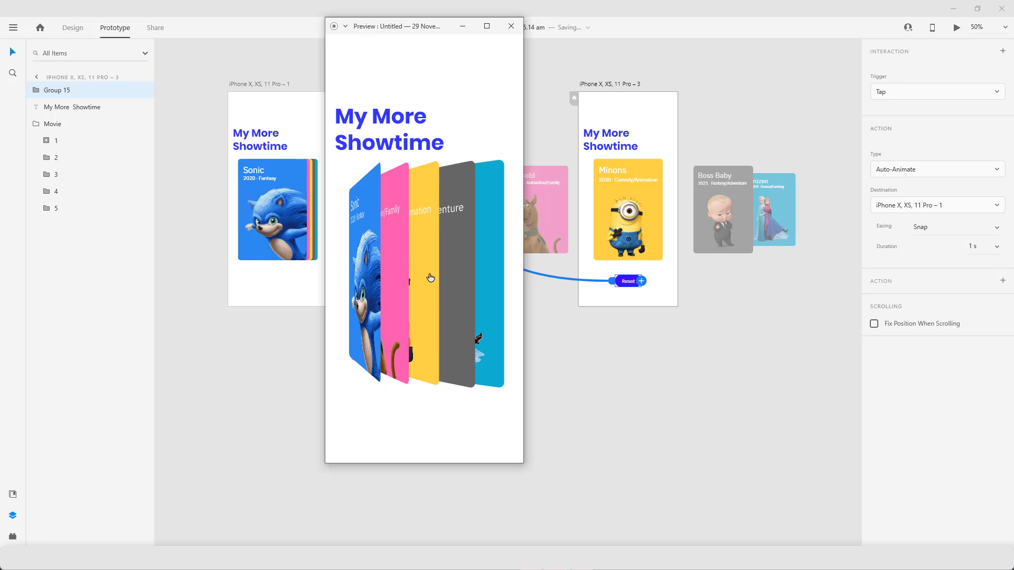
left_click(430, 277)
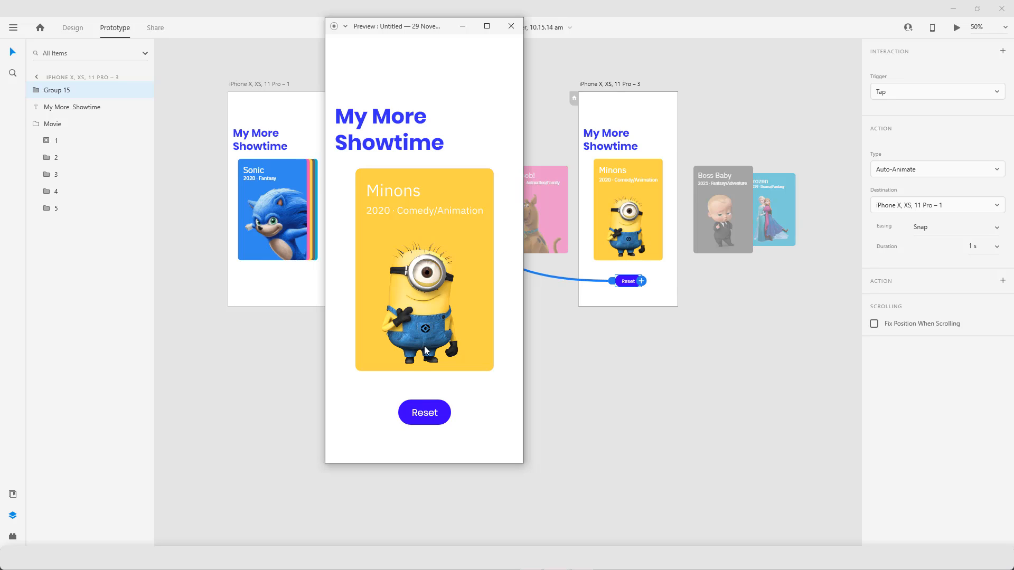
left_click(415, 415)
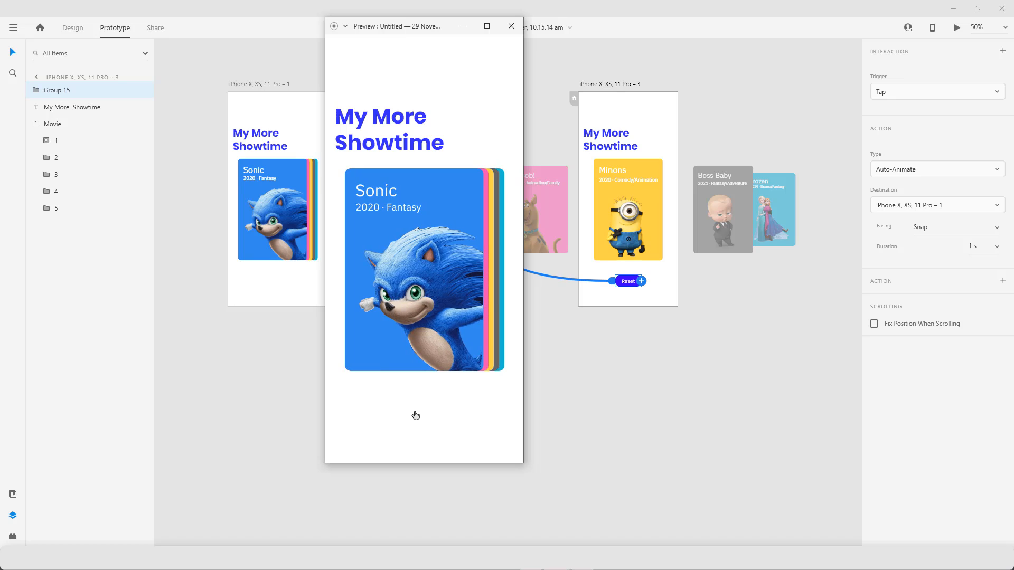